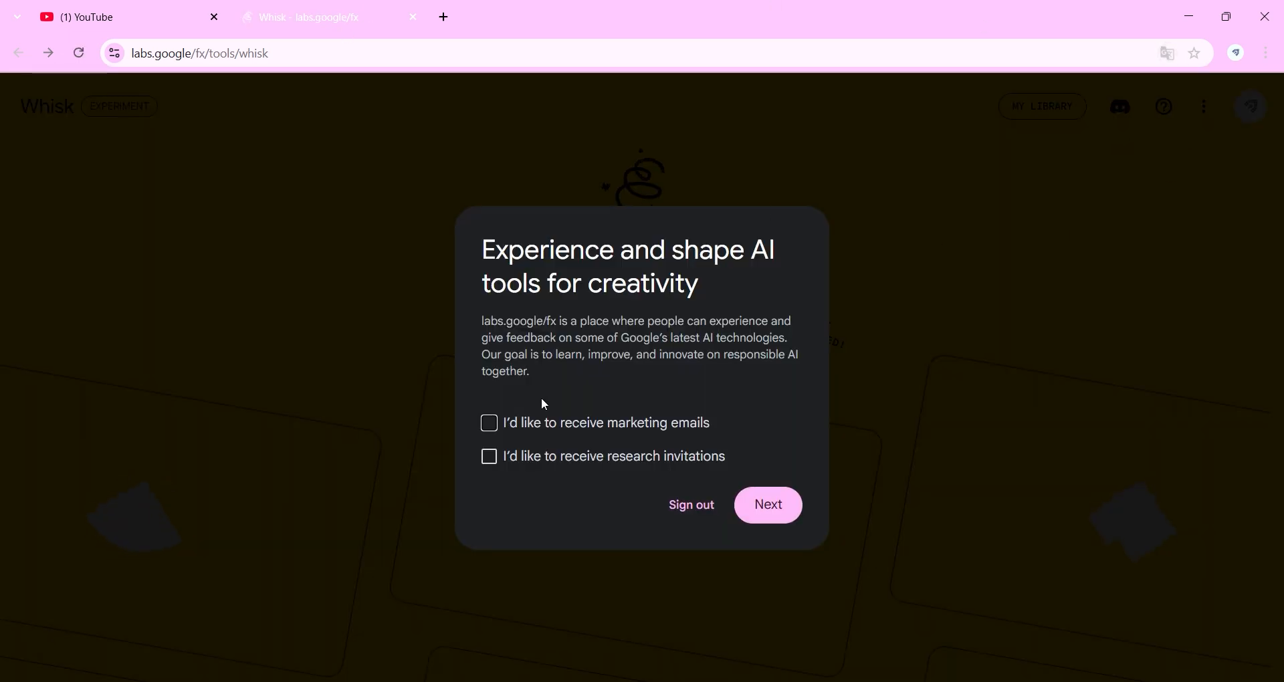
Opt in to marketing emails and research invitations, read through the privacy policy and accept it.
click(512, 441)
click(489, 466)
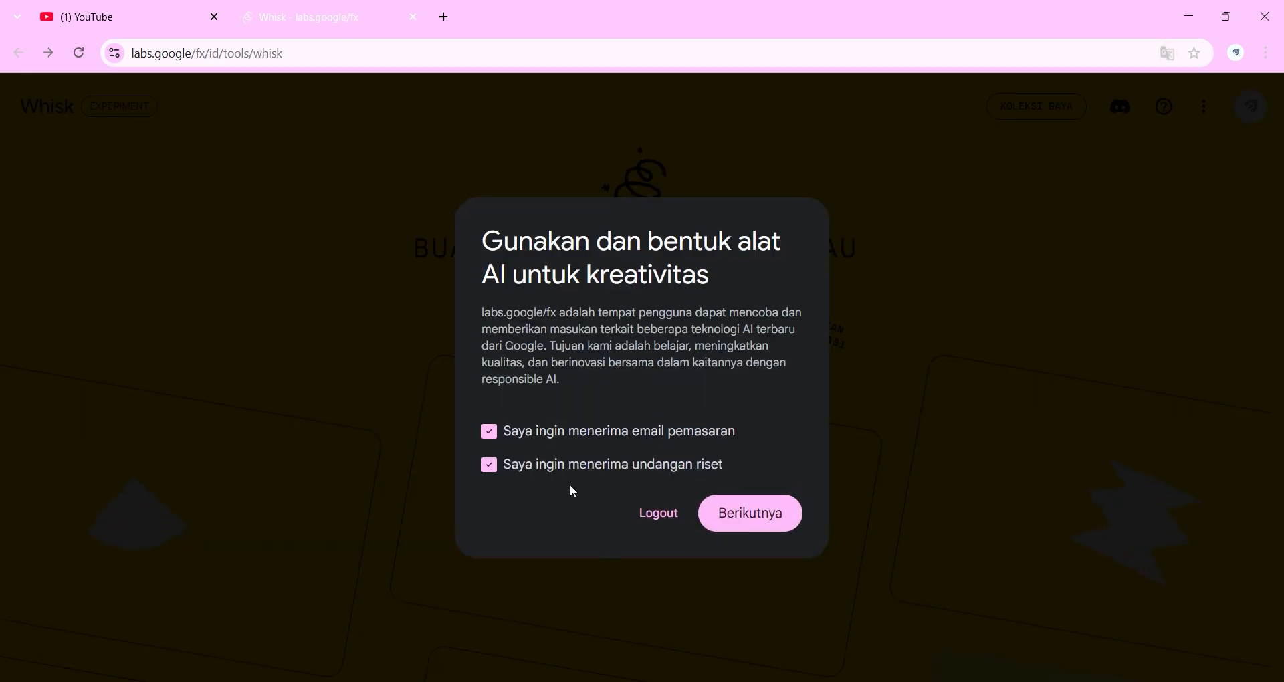
click(778, 525)
scroll(662, 402, down, 5)
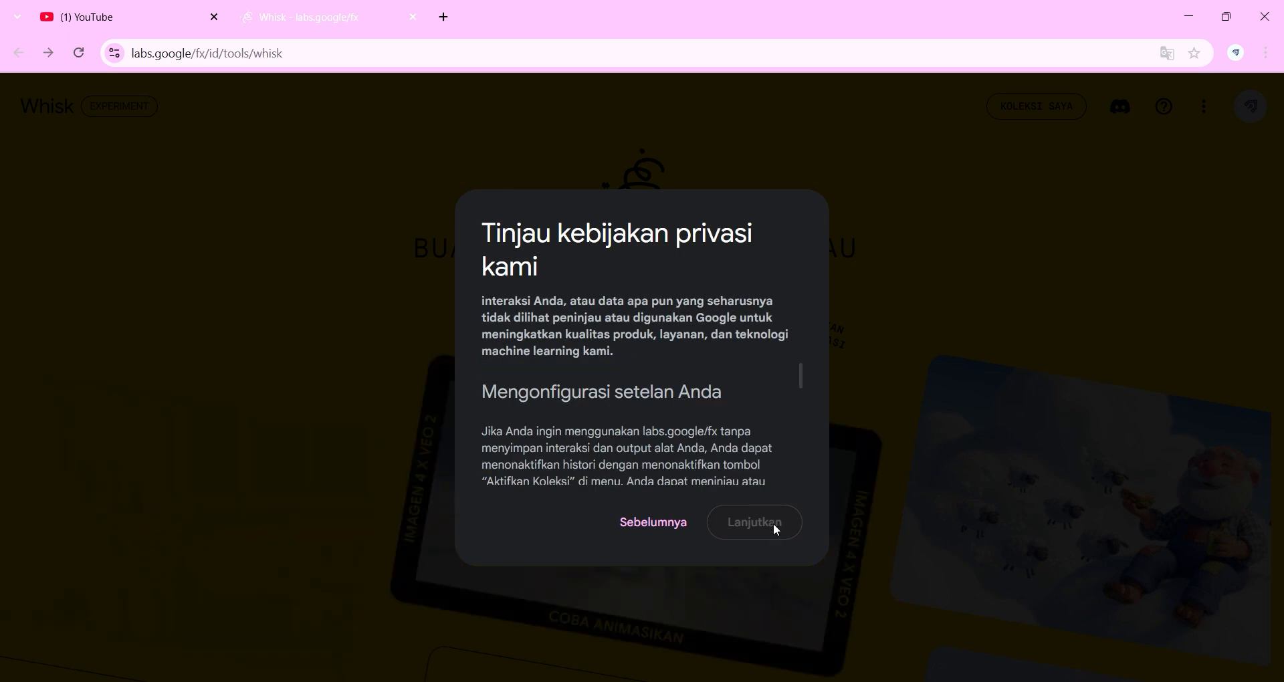
scroll(652, 495, down, 10)
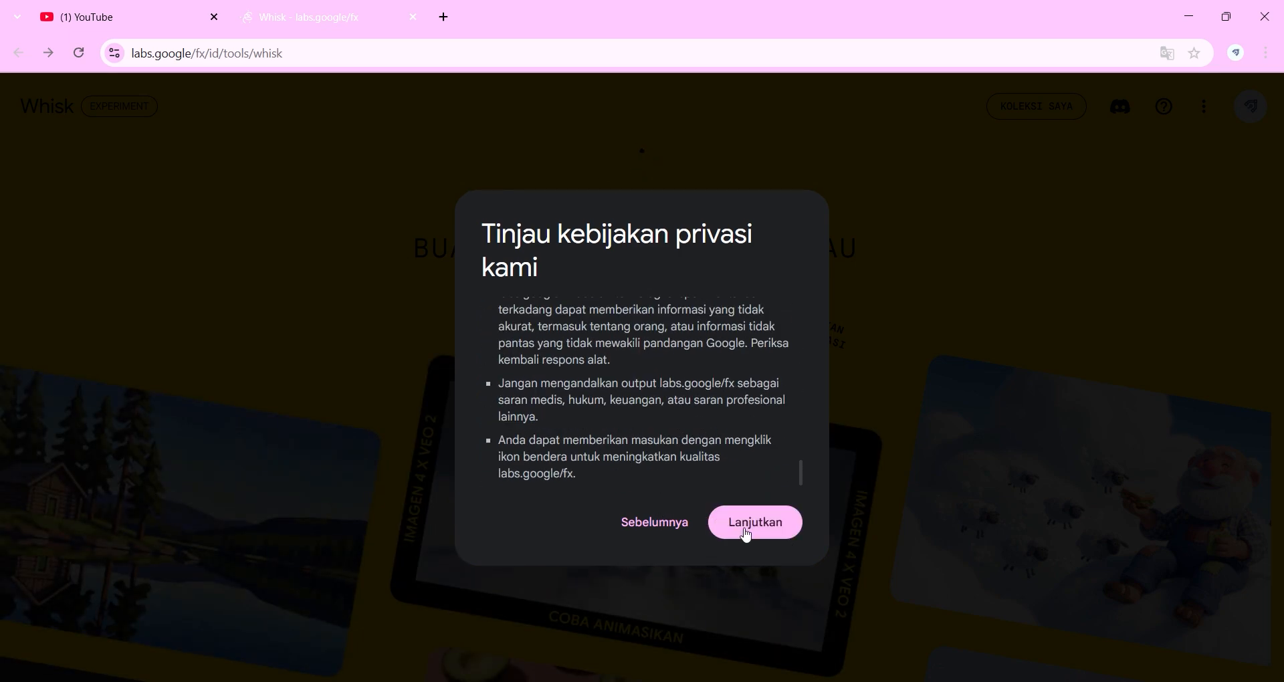
click(758, 521)
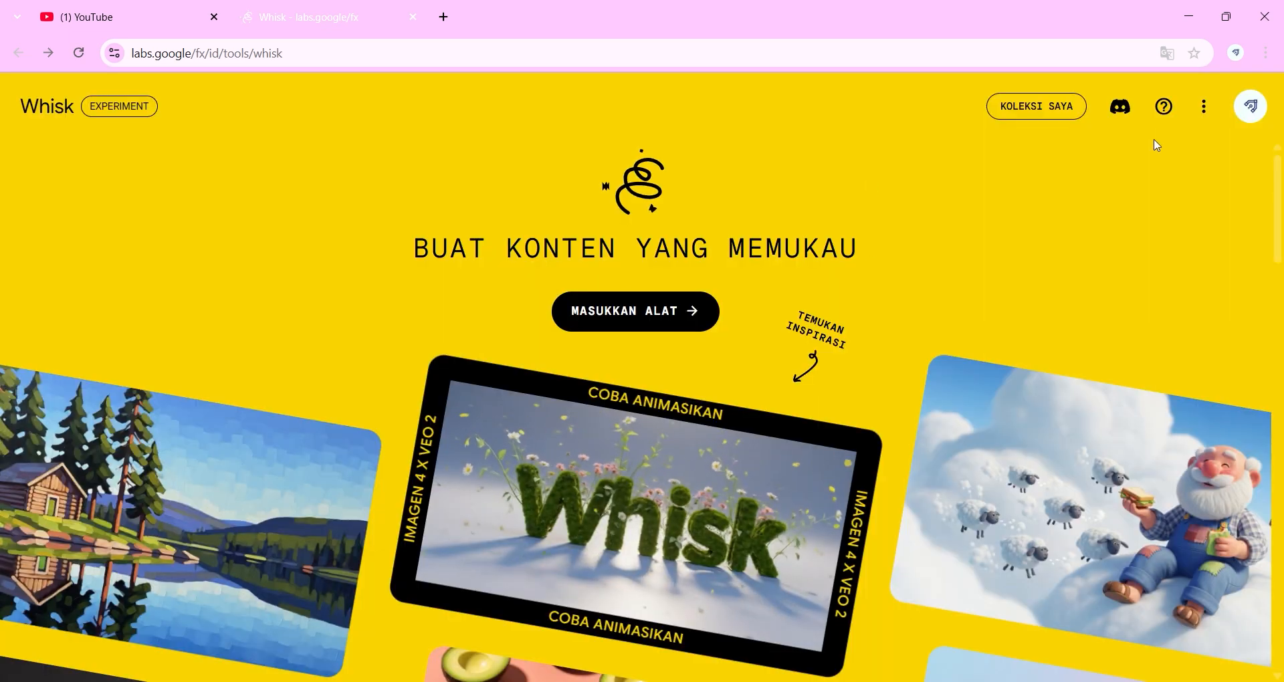
Enter the Whisk tool and dismiss the introduction about combining assets.
click(1250, 105)
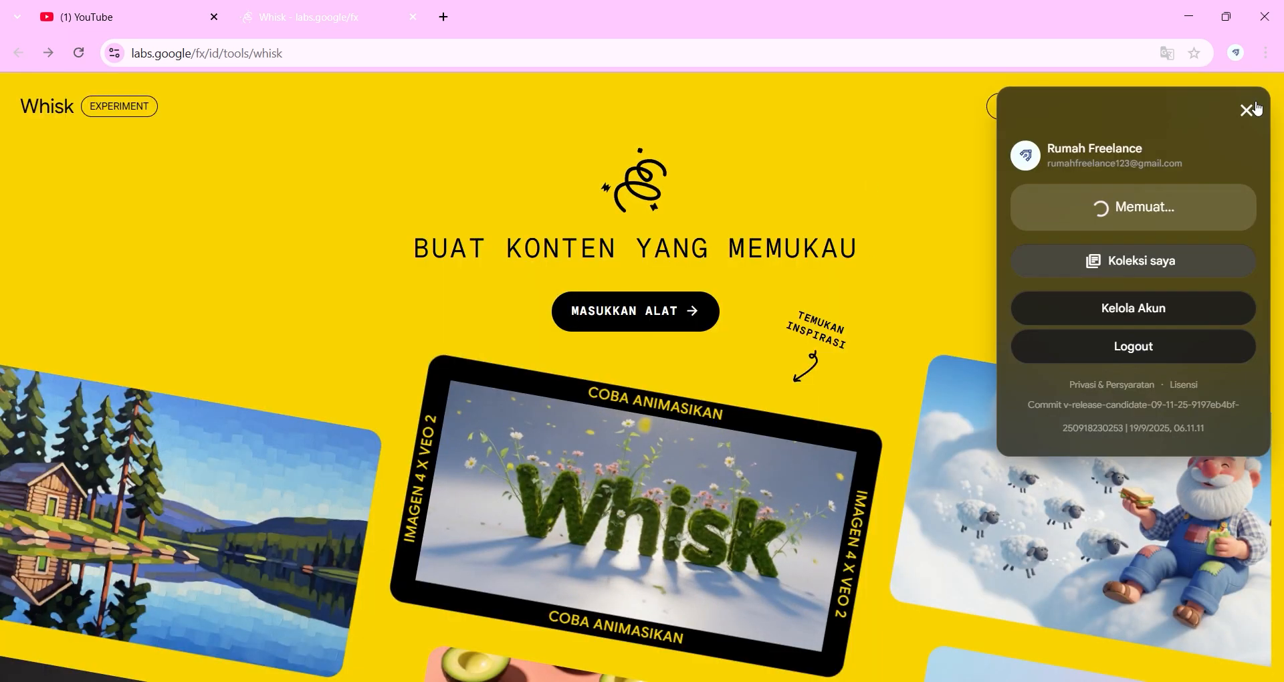
click(825, 156)
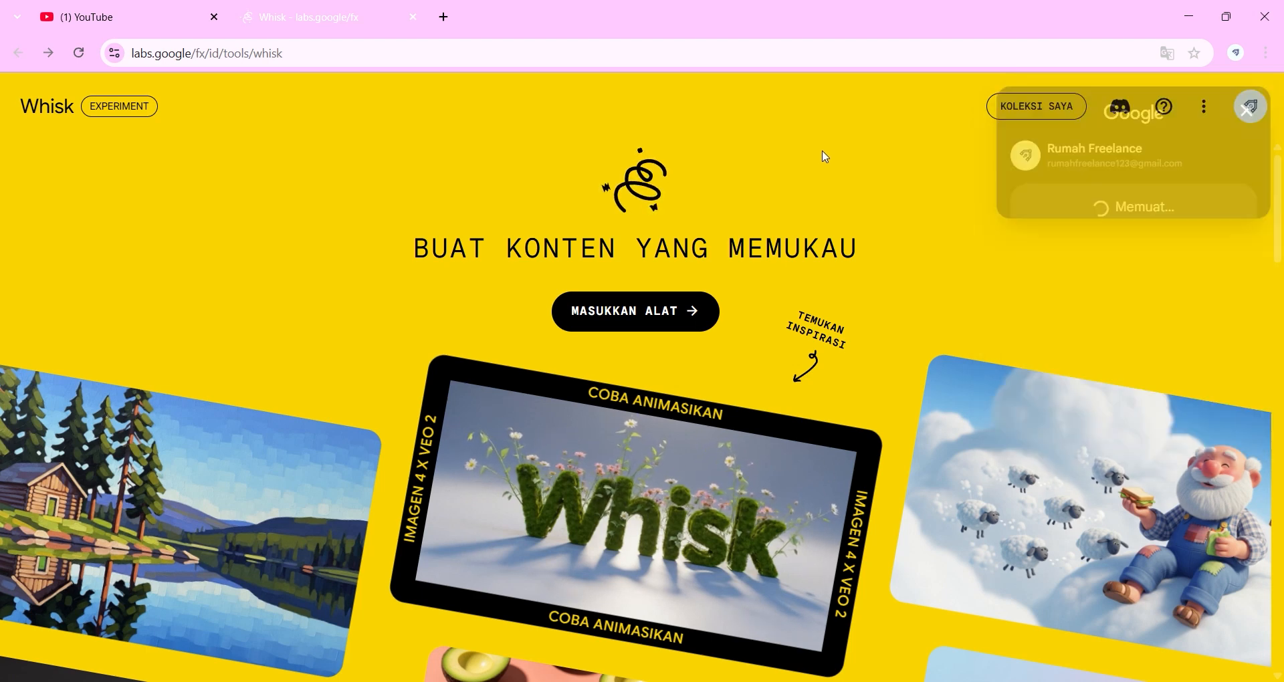
click(641, 315)
click(766, 587)
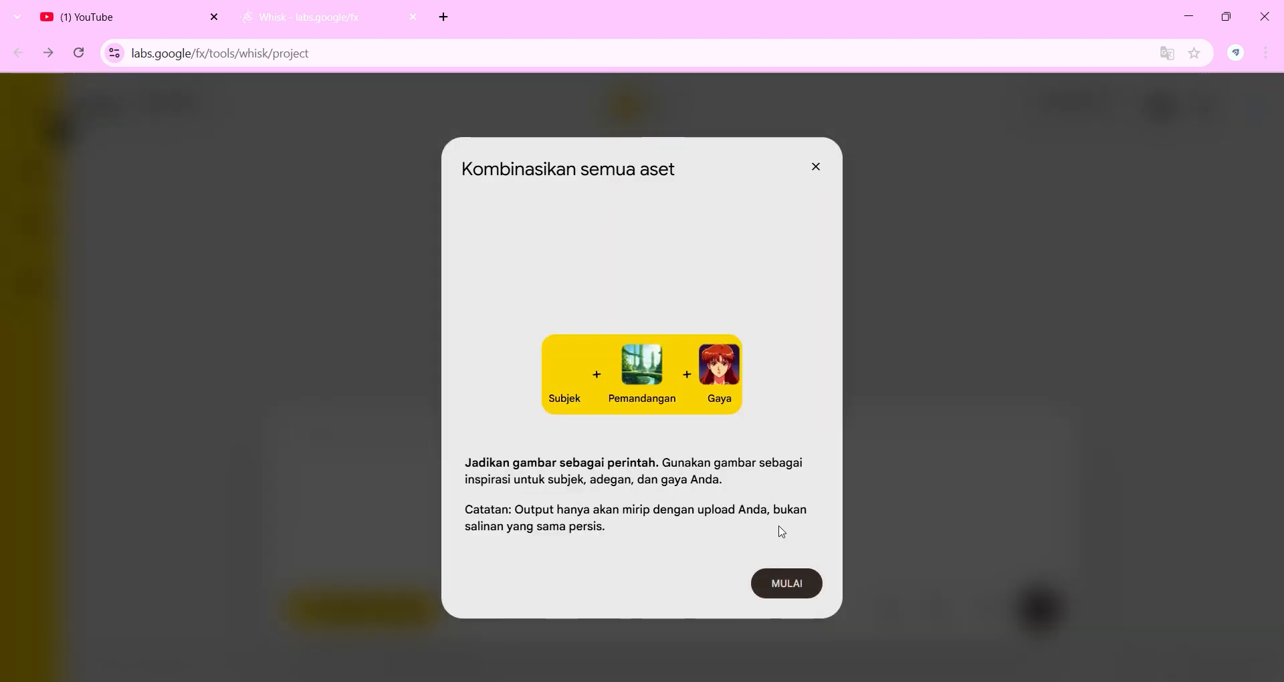
click(781, 594)
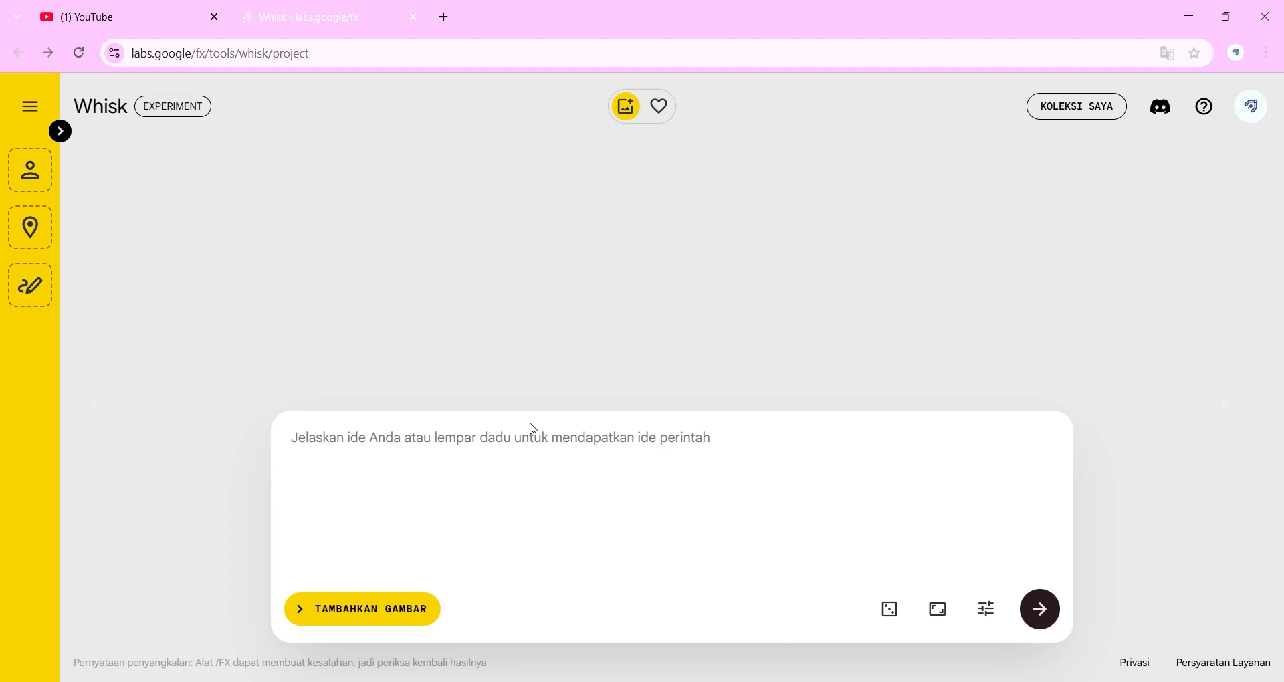
Open the developer tools' network view for the Whisk page, close the What's new drawer, and reload the page to record its requests.
right_click(912, 242)
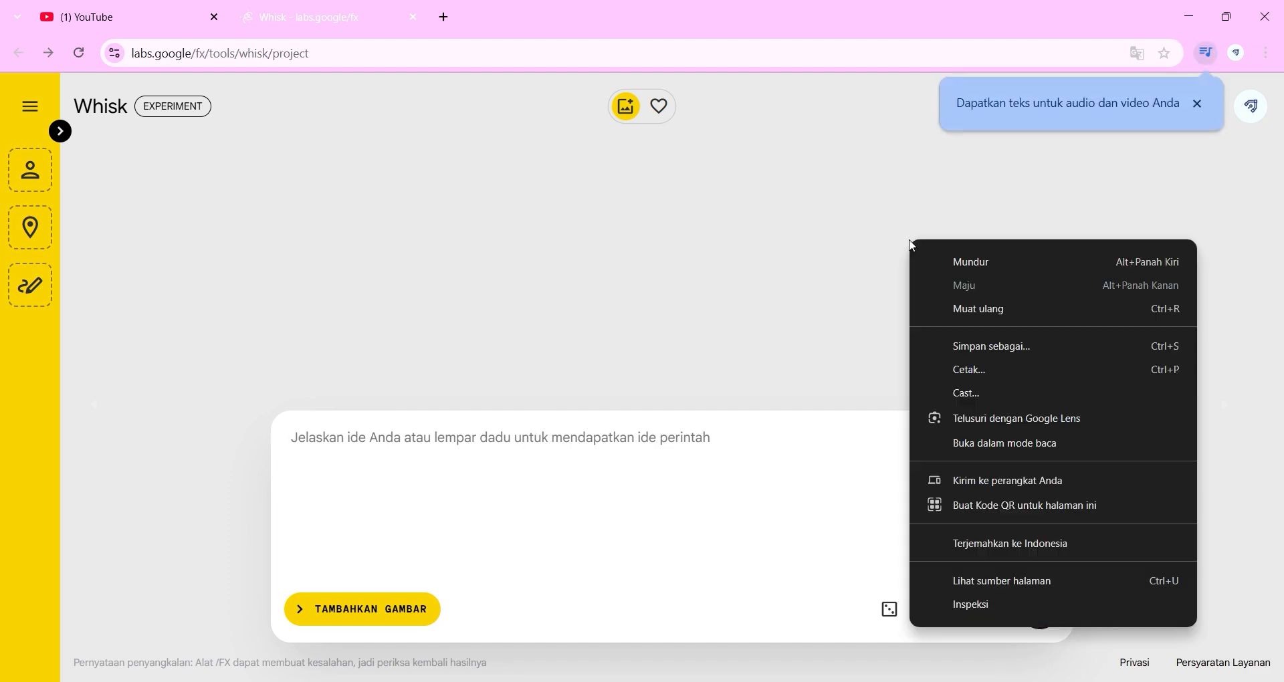
click(978, 607)
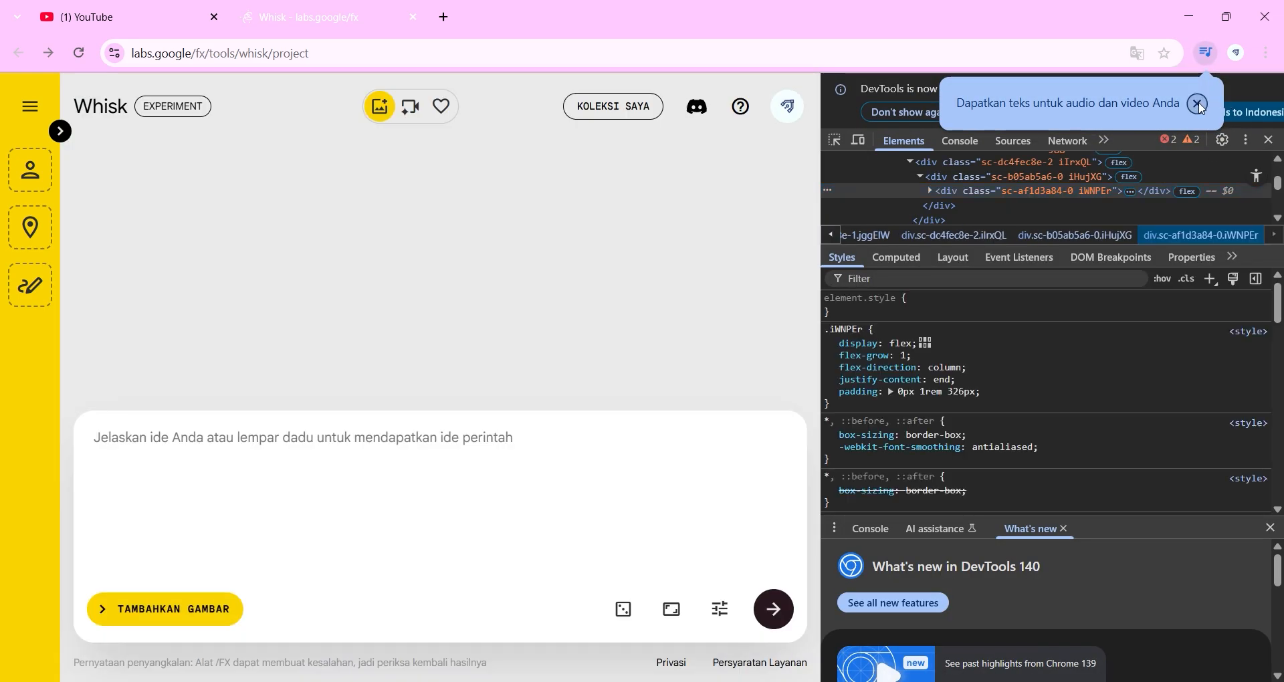
click(1199, 103)
click(1014, 141)
click(1057, 142)
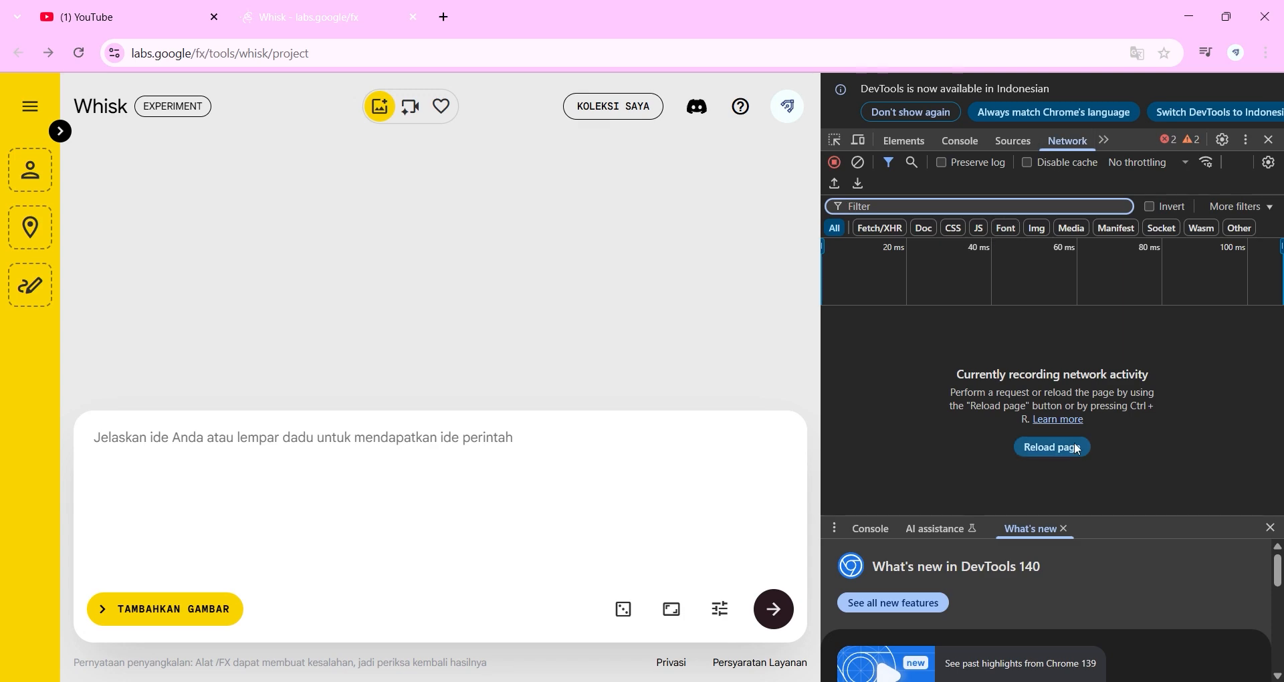
click(1274, 528)
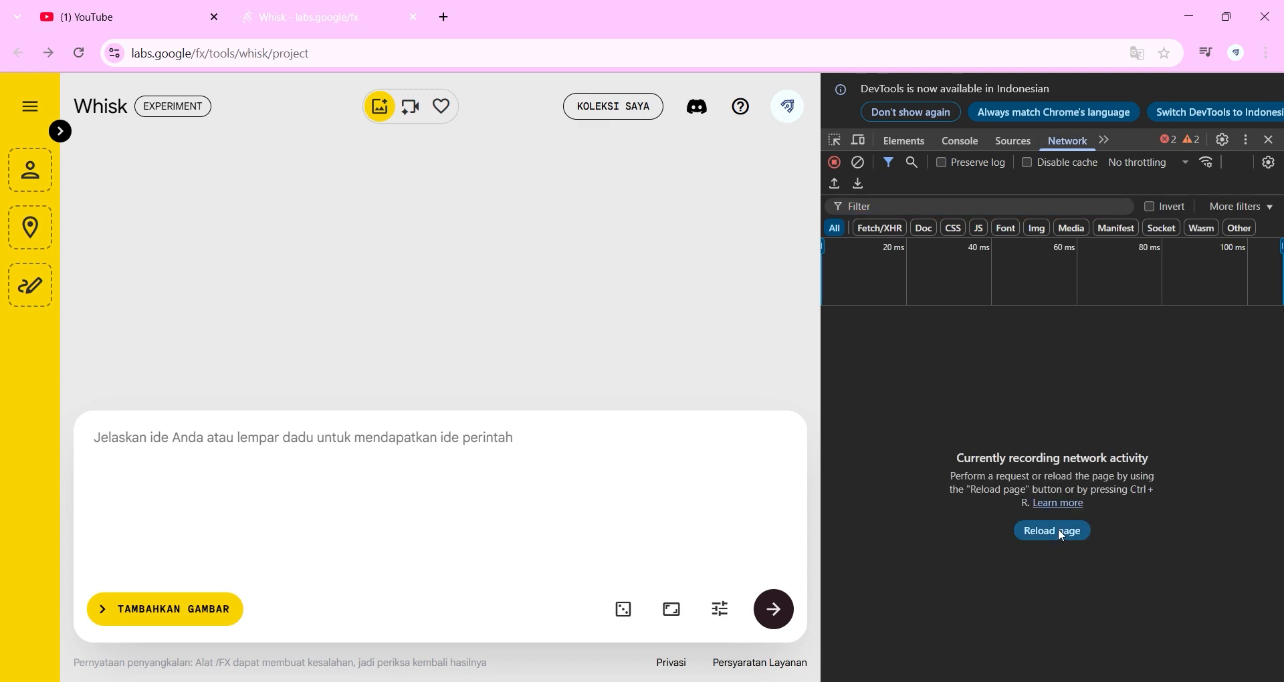
click(1058, 528)
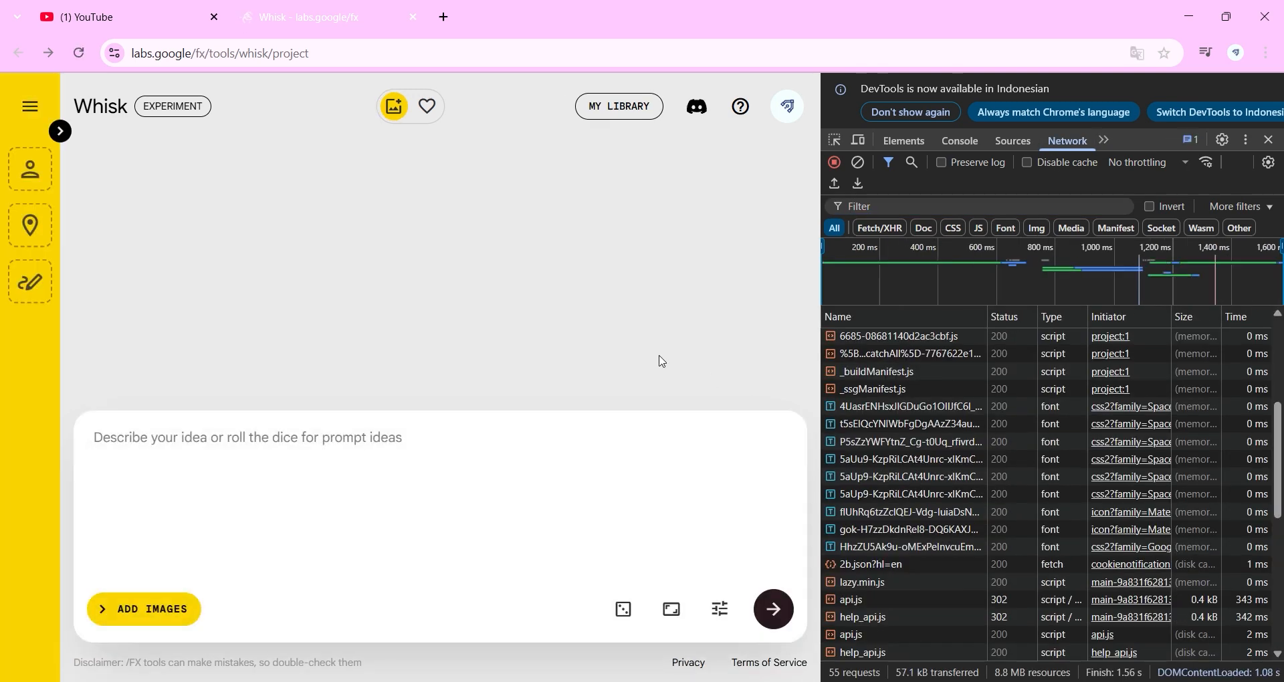
Generate images from the prompt "asal aja".
click(438, 438)
text(asal aja)
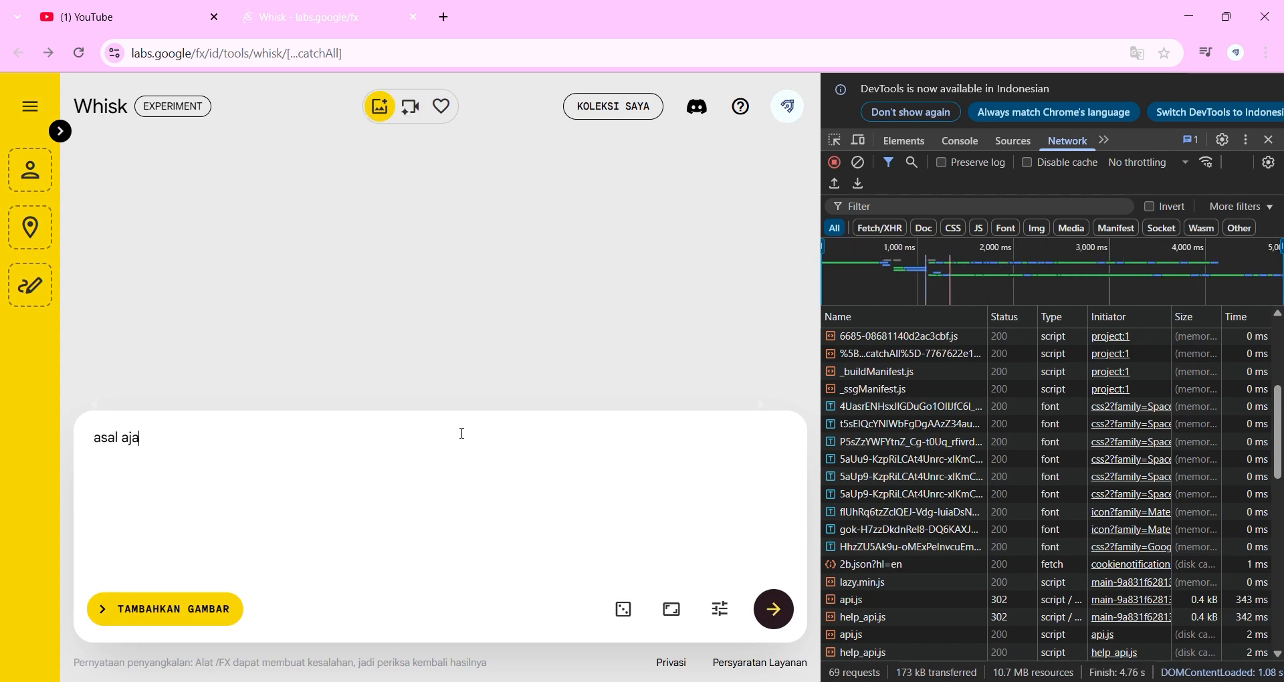
key(Return)
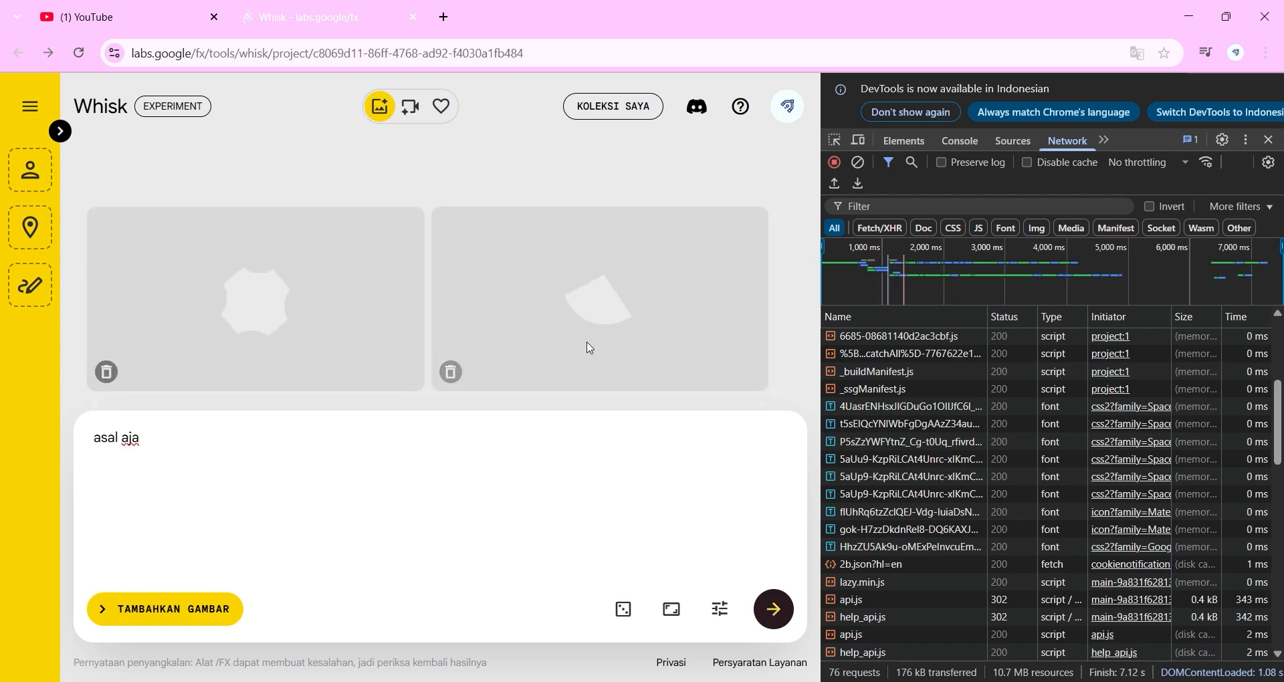
scroll(897, 411, up, 5)
scroll(922, 498, down, 10)
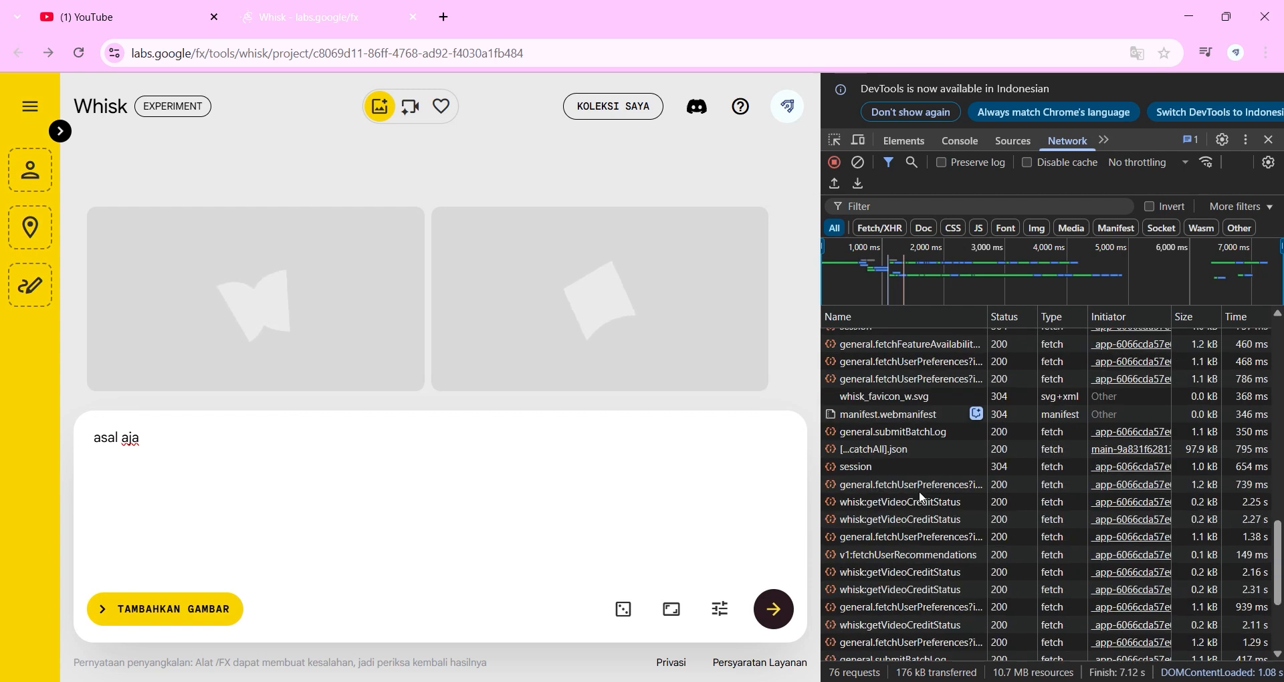
scroll(936, 481, up, 5)
click(899, 205)
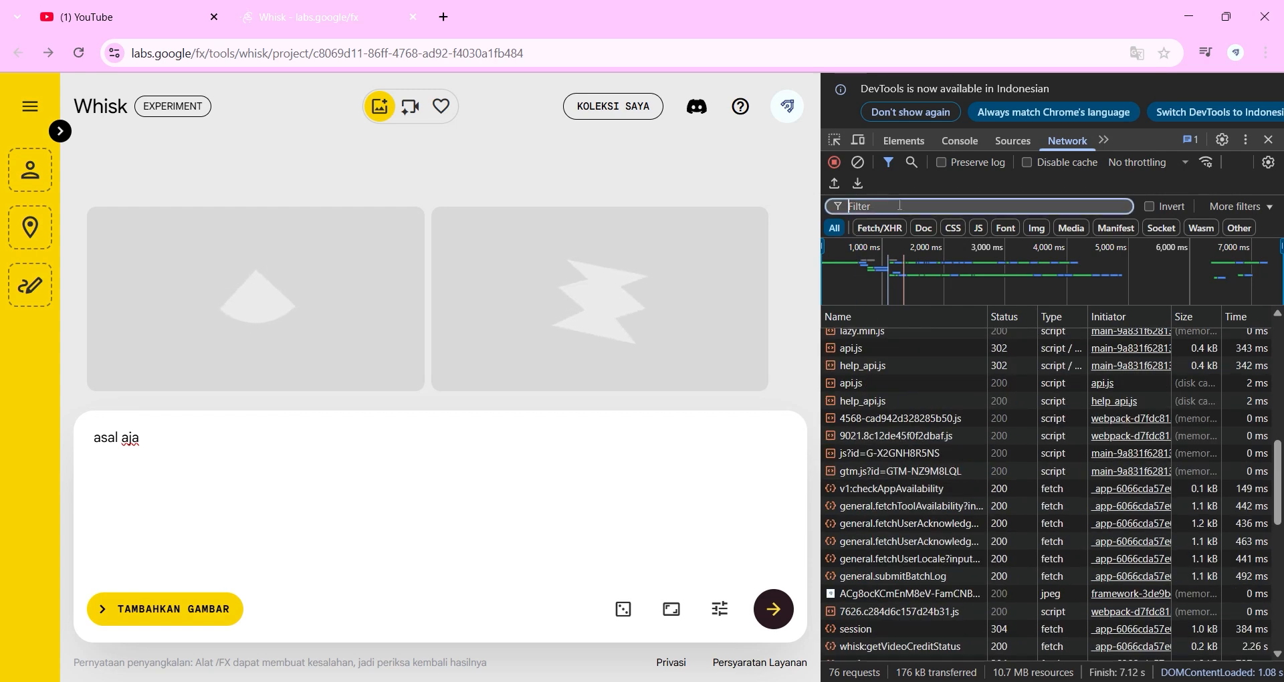
text(v1)
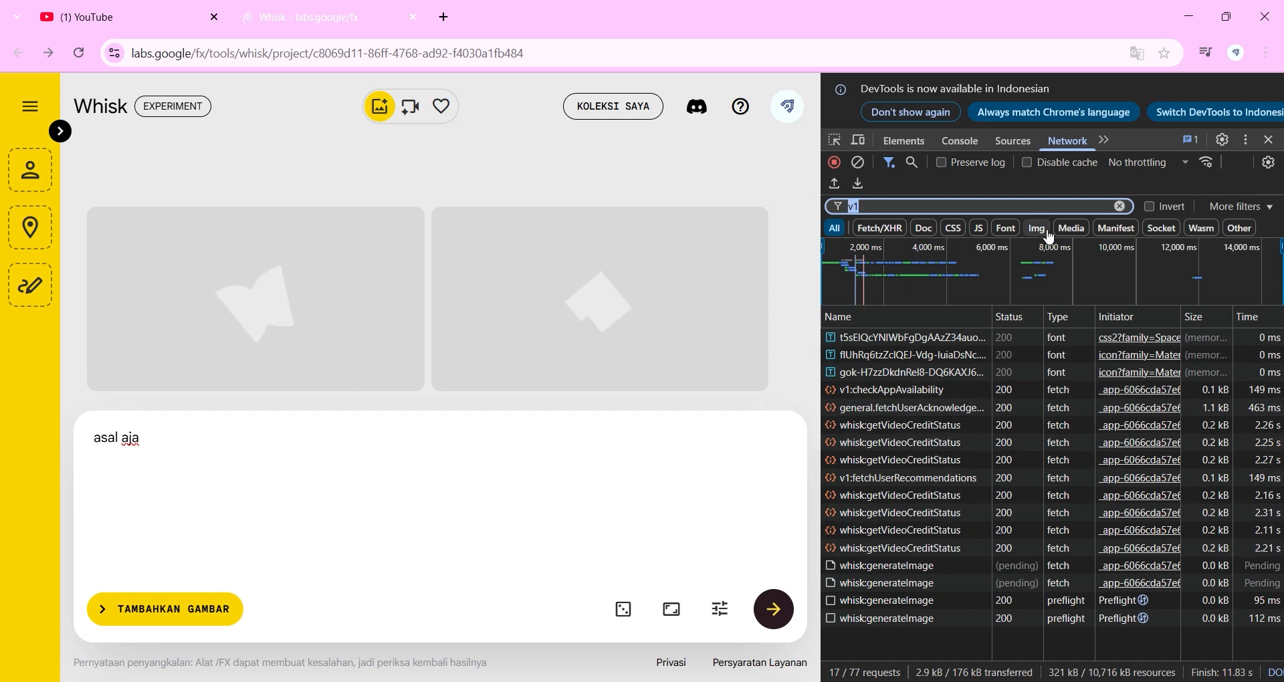
click(1121, 207)
scroll(869, 545, up, 10)
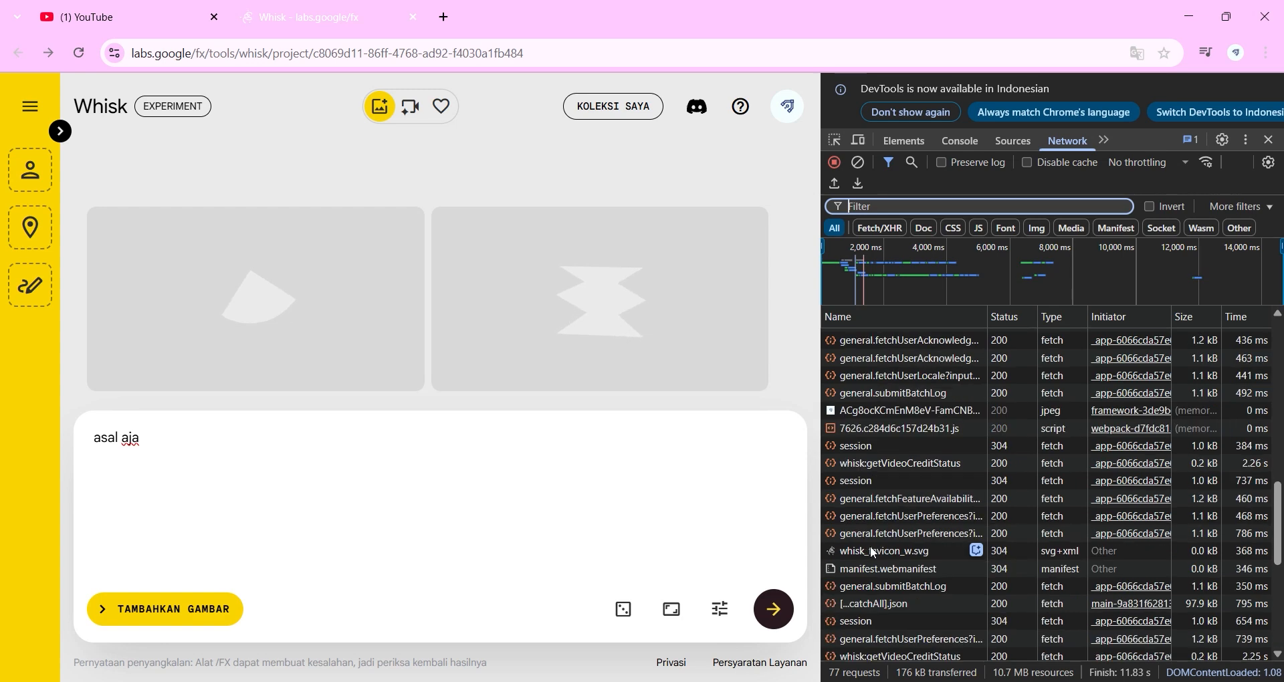
scroll(888, 456, up, 5)
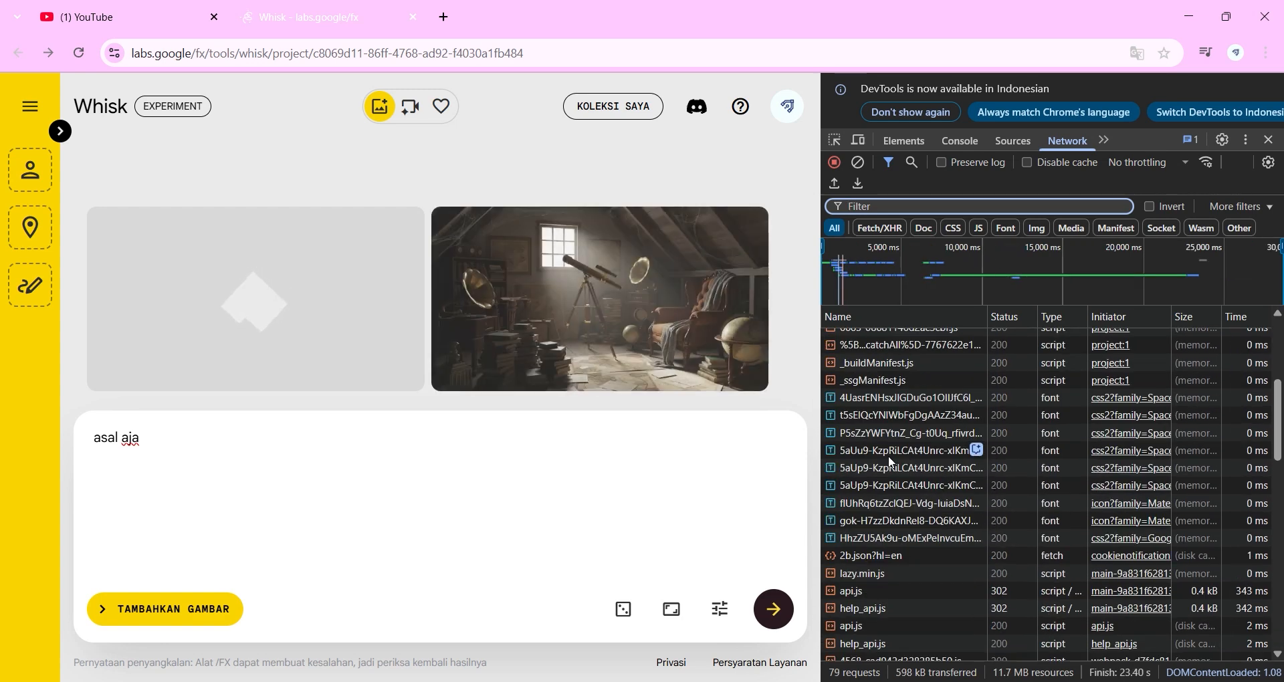
scroll(893, 524, down, 5)
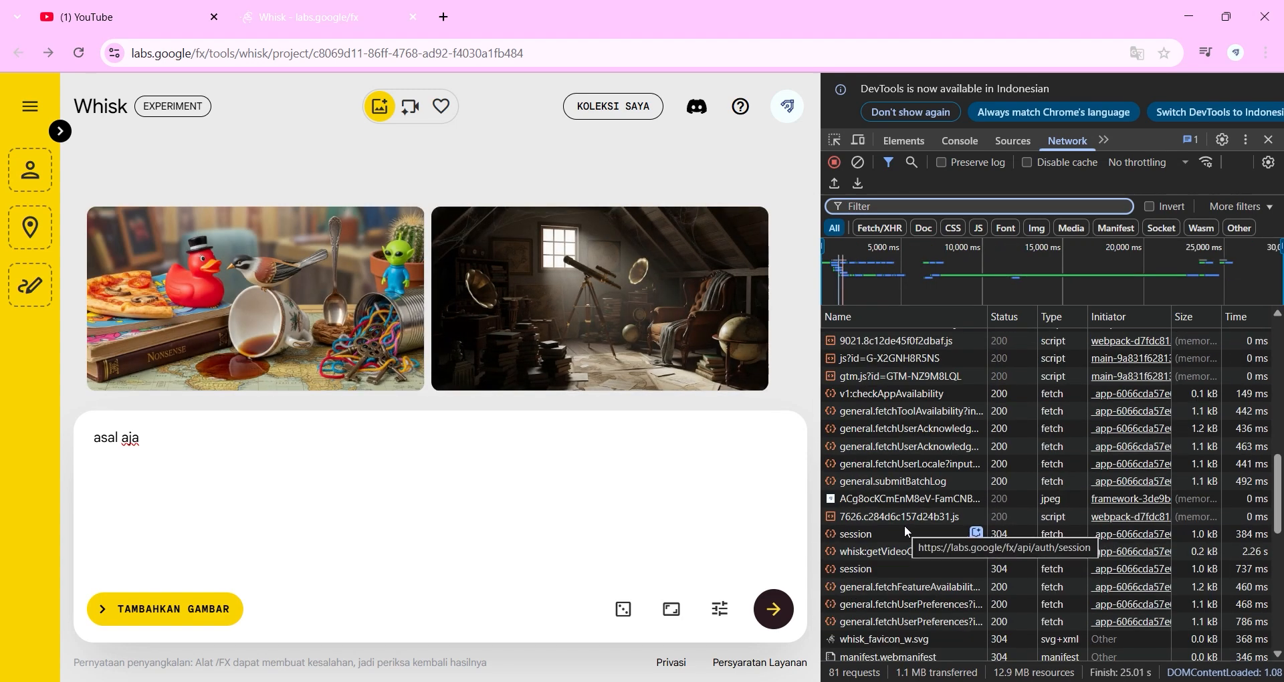
Filter the network requests by "v1" and examine the headers of the v1:checkAppAvailability request.
click(882, 207)
text(v1)
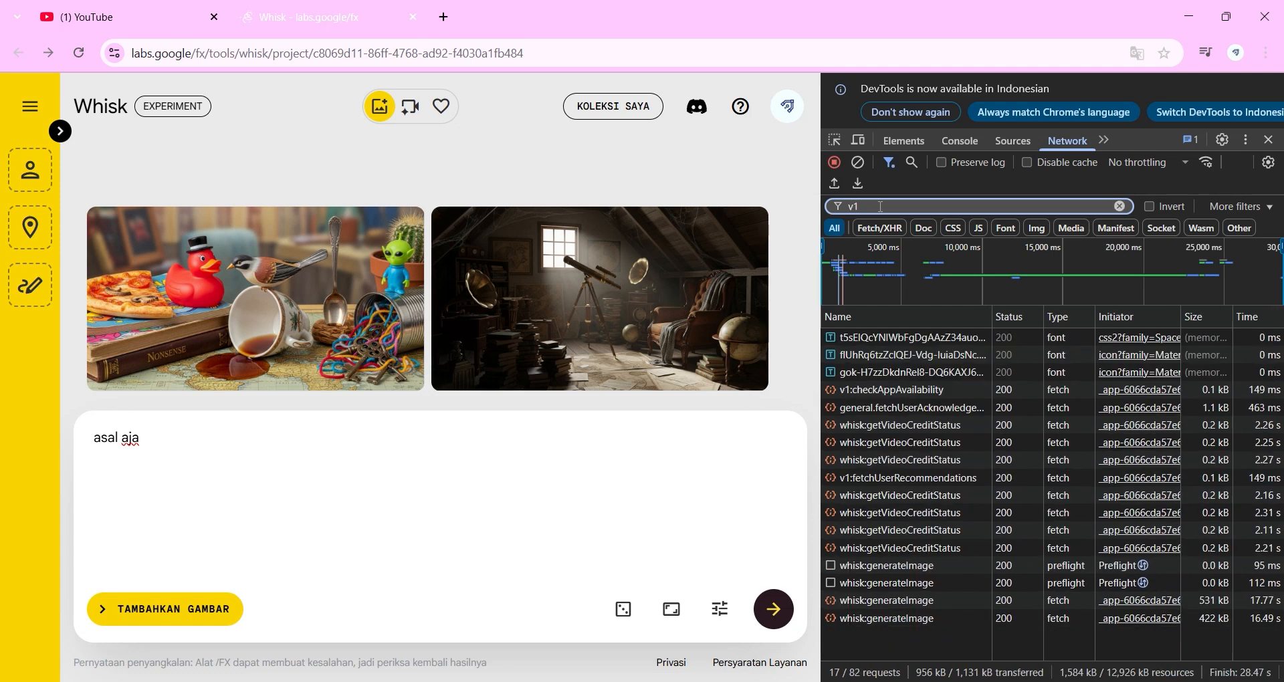
click(869, 389)
click(1045, 319)
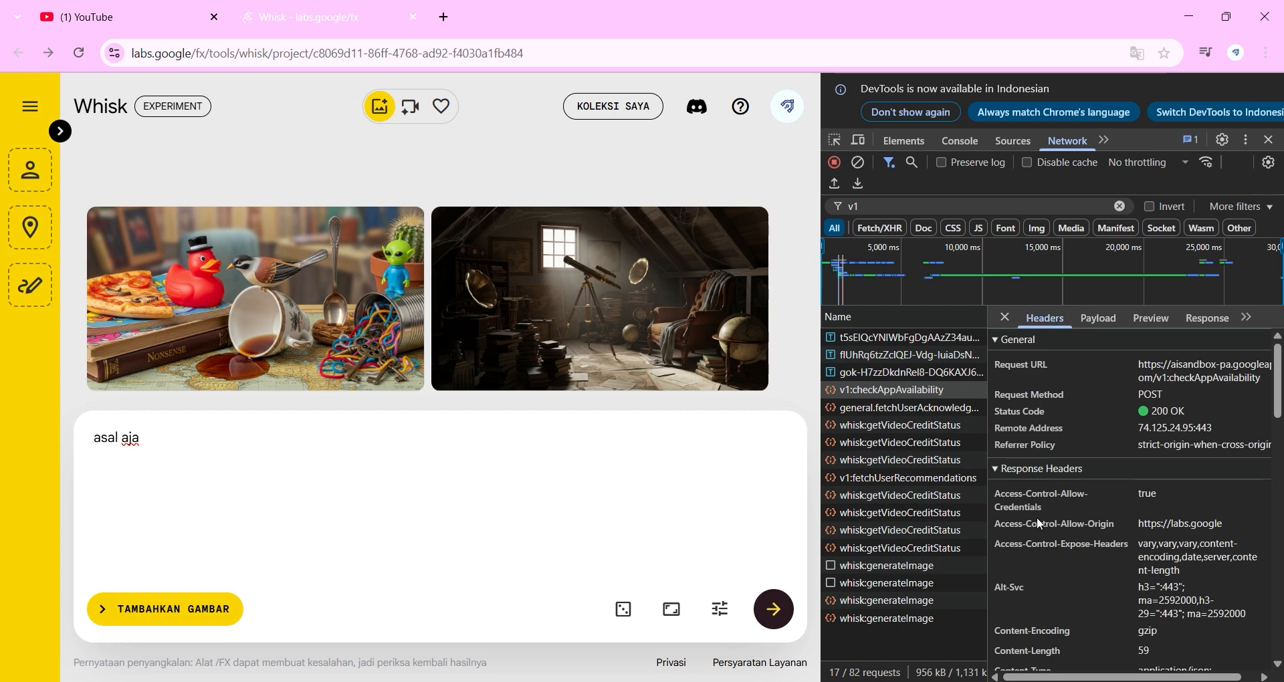
scroll(1040, 521, down, 6)
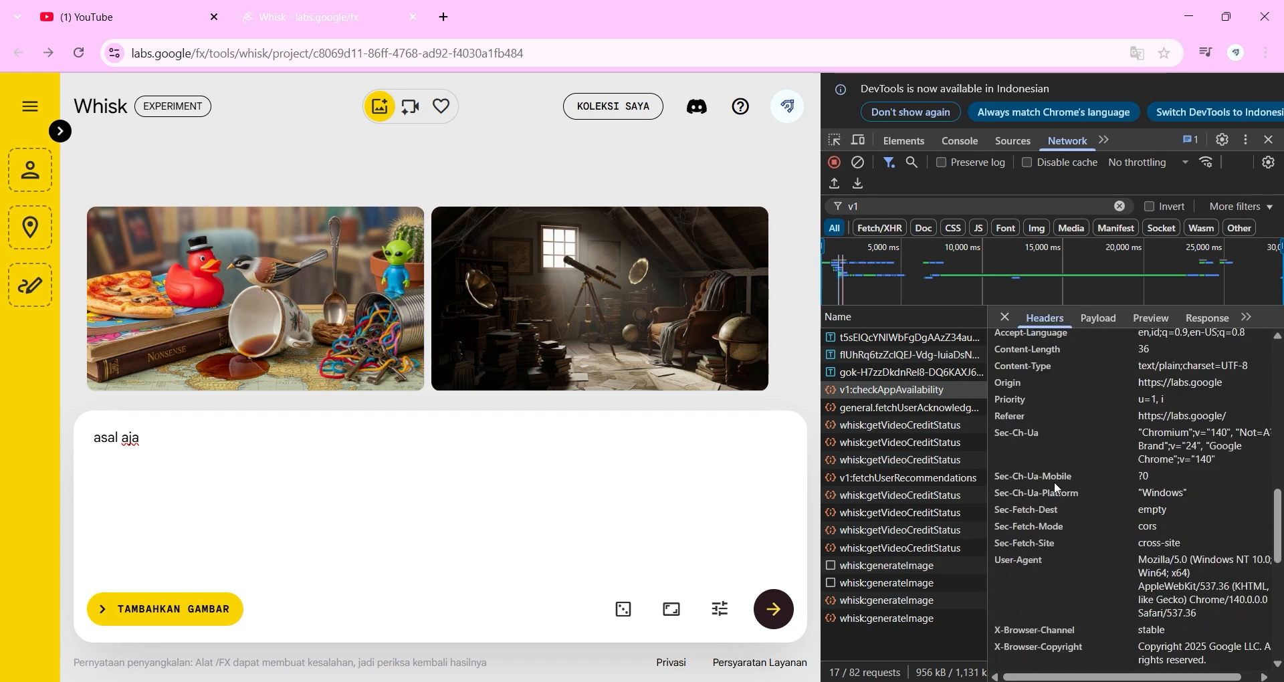
scroll(1057, 488, down, 4)
scroll(1052, 503, up, 12)
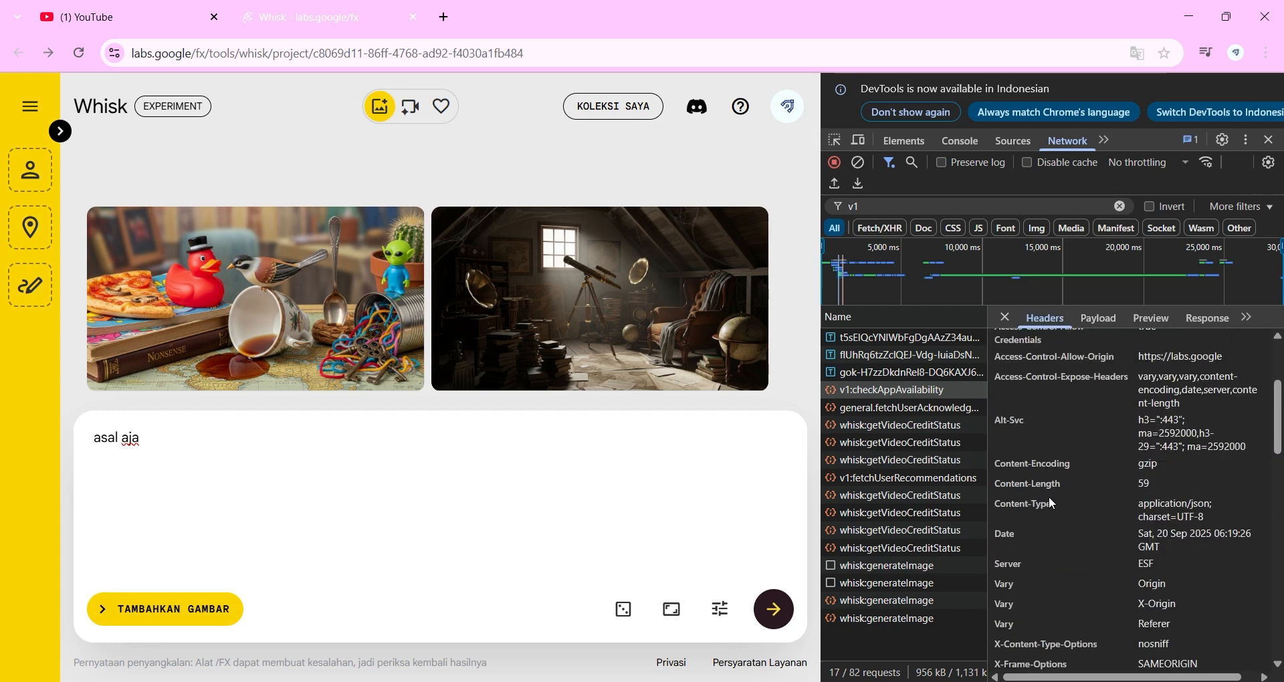
scroll(1048, 504, down, 13)
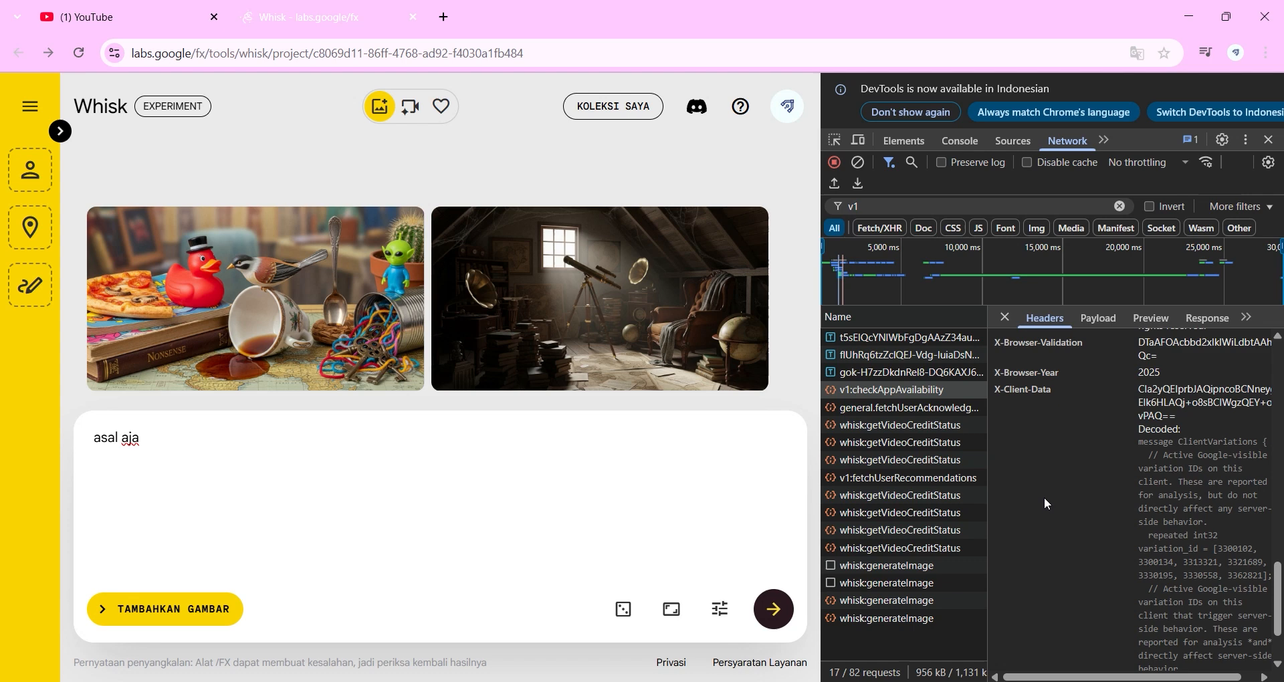
Locate the Authorization request header in the v1:fetchUserRecommendations and whisk:getVideoCreditStatus requests.
click(900, 480)
scroll(1077, 528, down, 5)
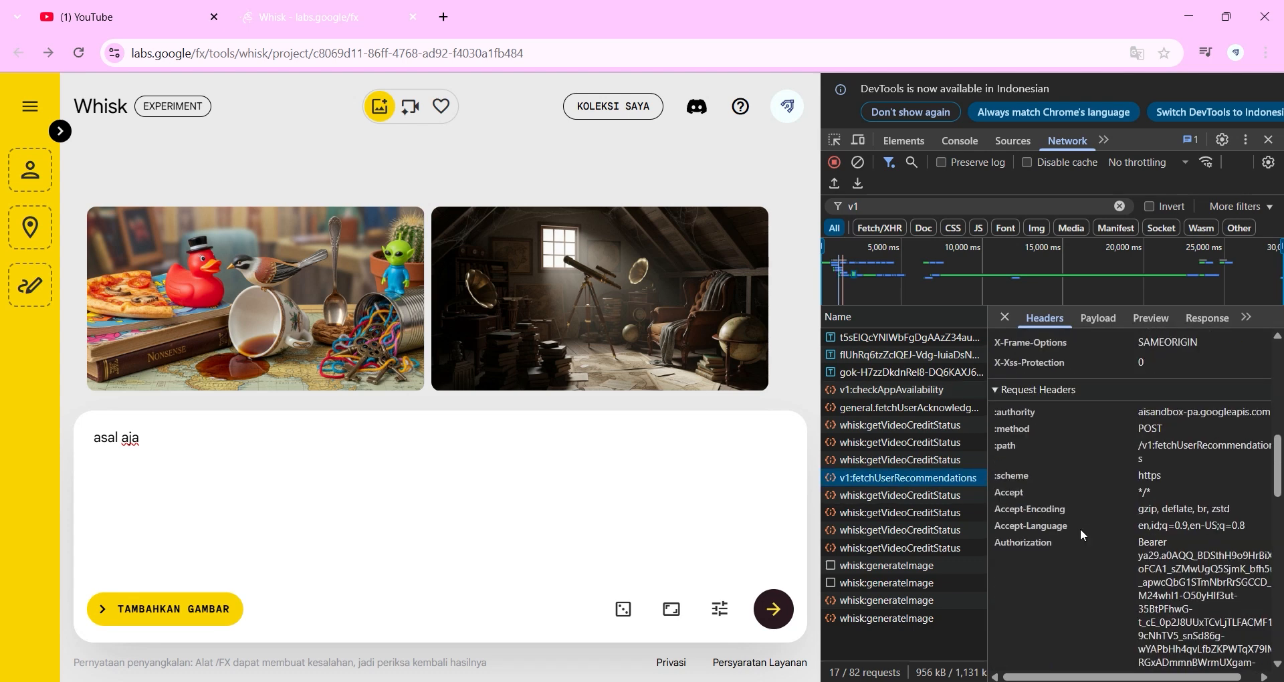
scroll(1079, 528, down, 1)
click(1052, 459)
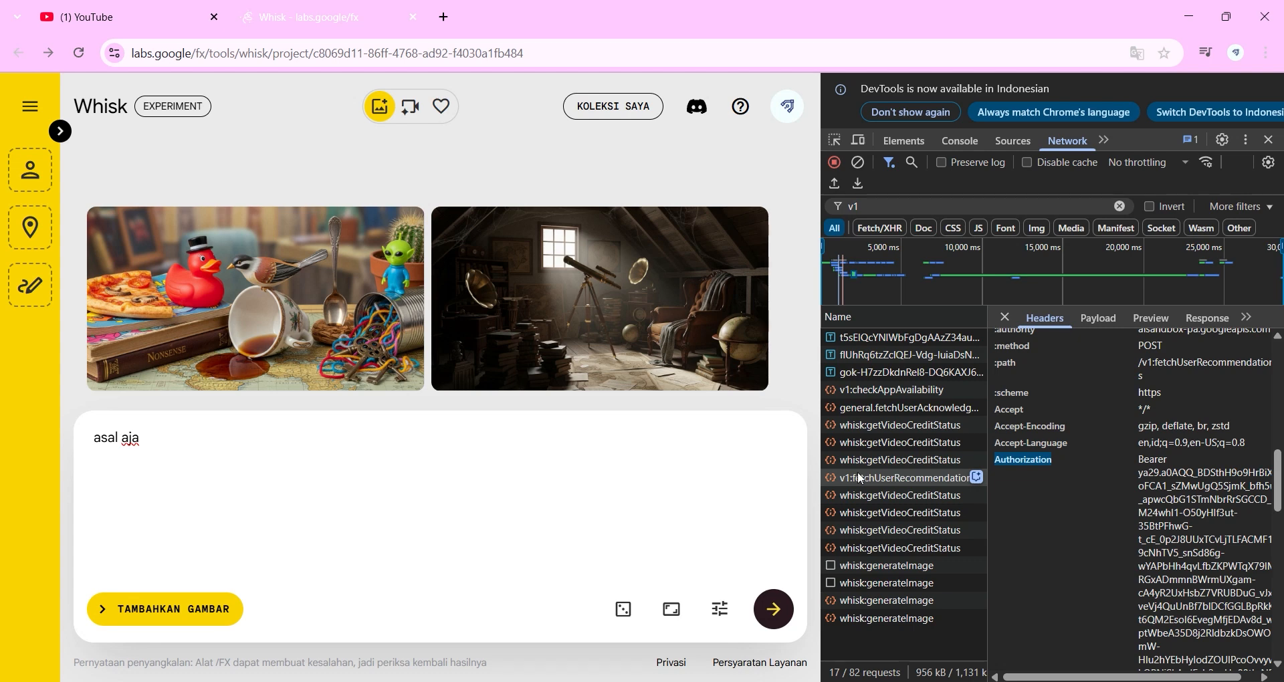
click(864, 495)
scroll(1106, 548, down, 10)
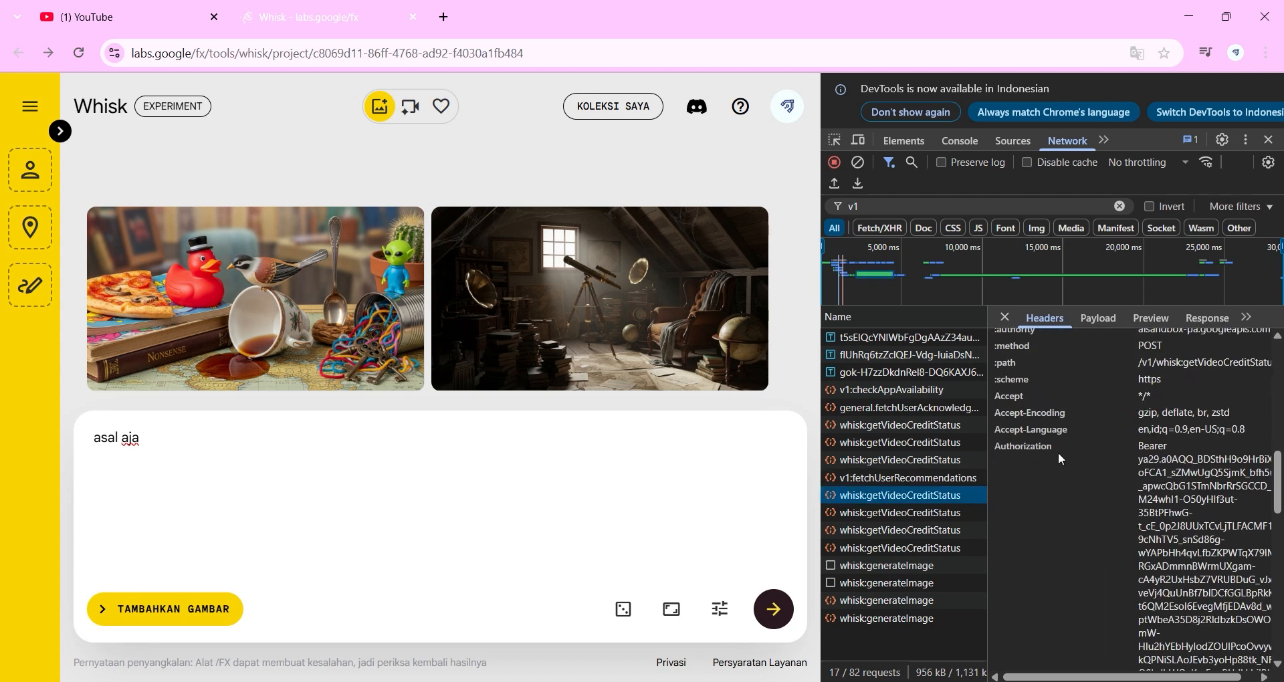
click(876, 477)
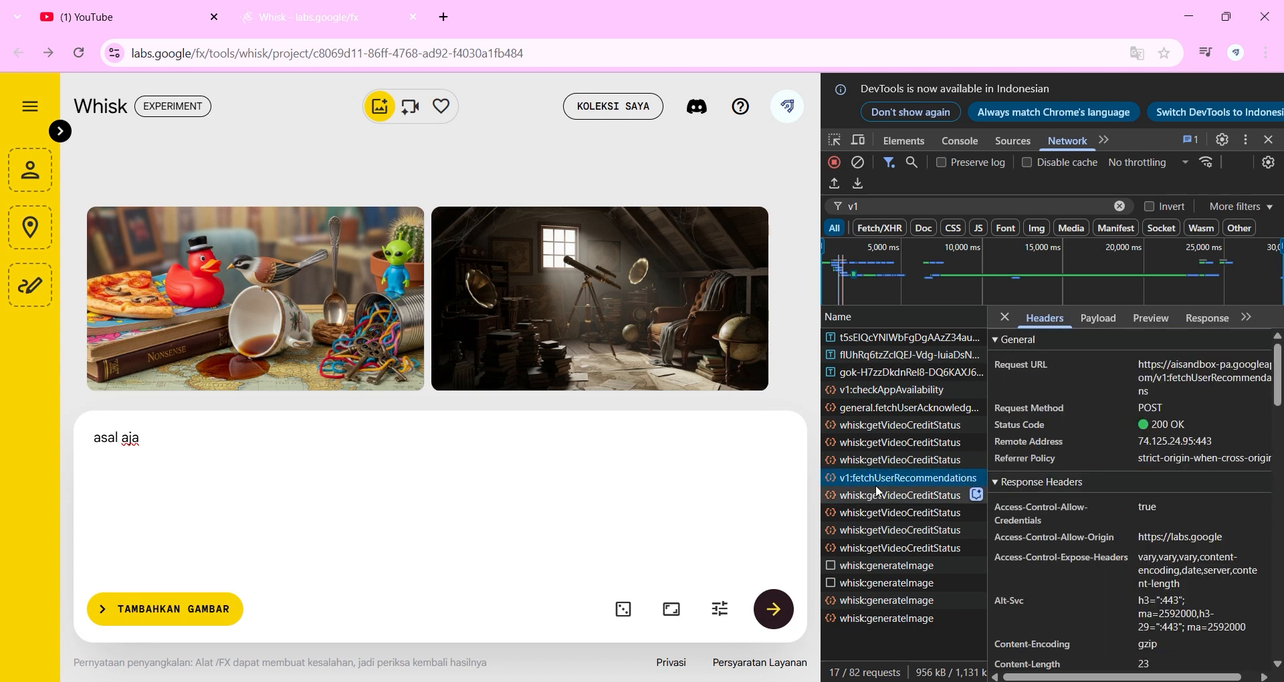
Copy the bearer token from the Authorization header of the whisk:getVideoCreditStatus request below v1:fetchUserRecommendations.
click(845, 495)
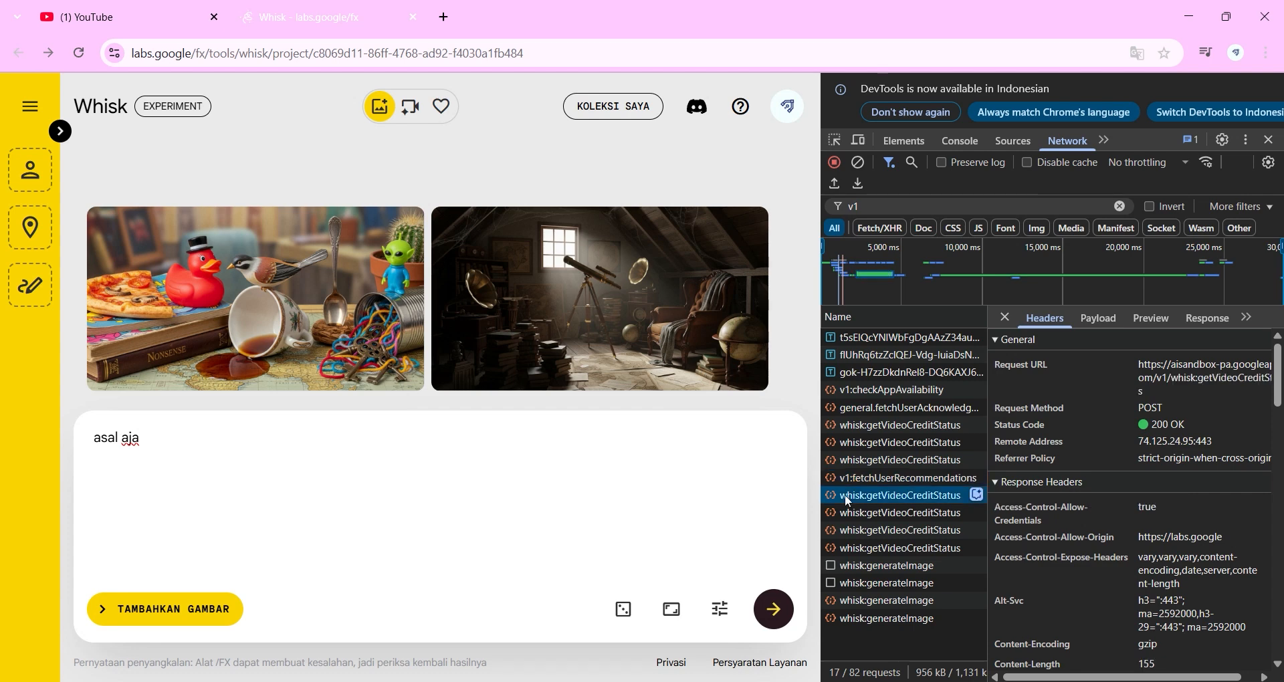
scroll(1061, 535, down, 5)
scroll(1061, 536, down, 4)
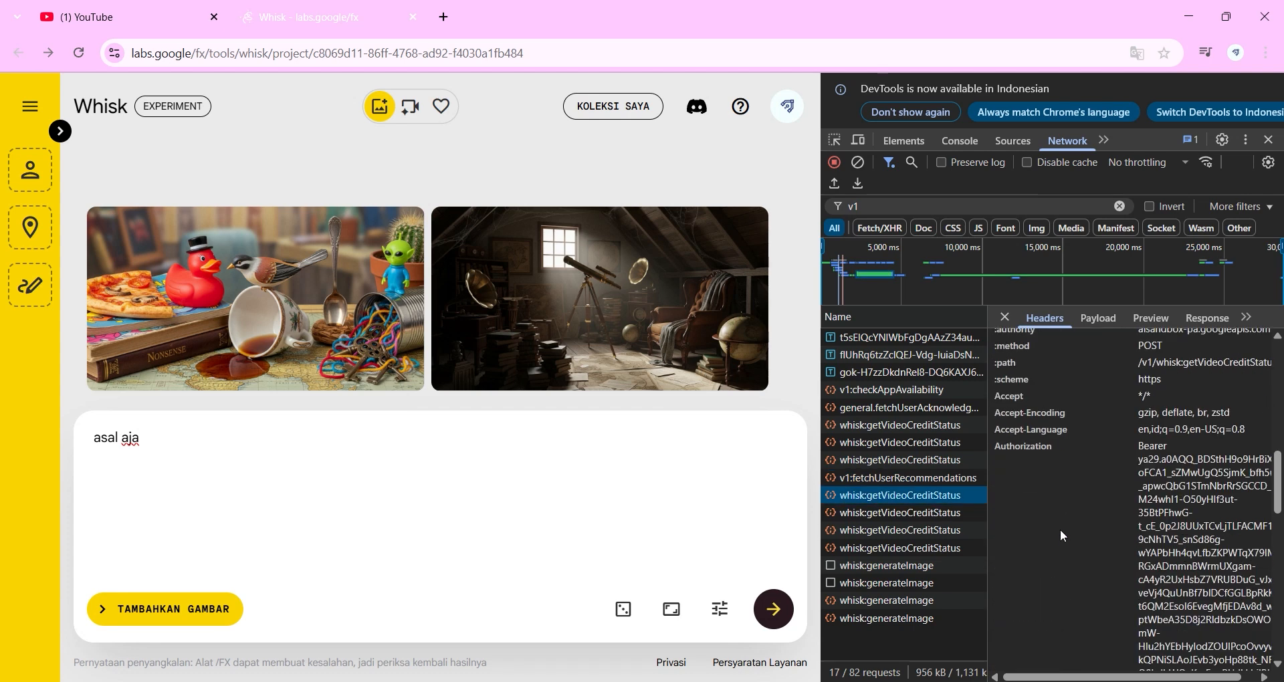
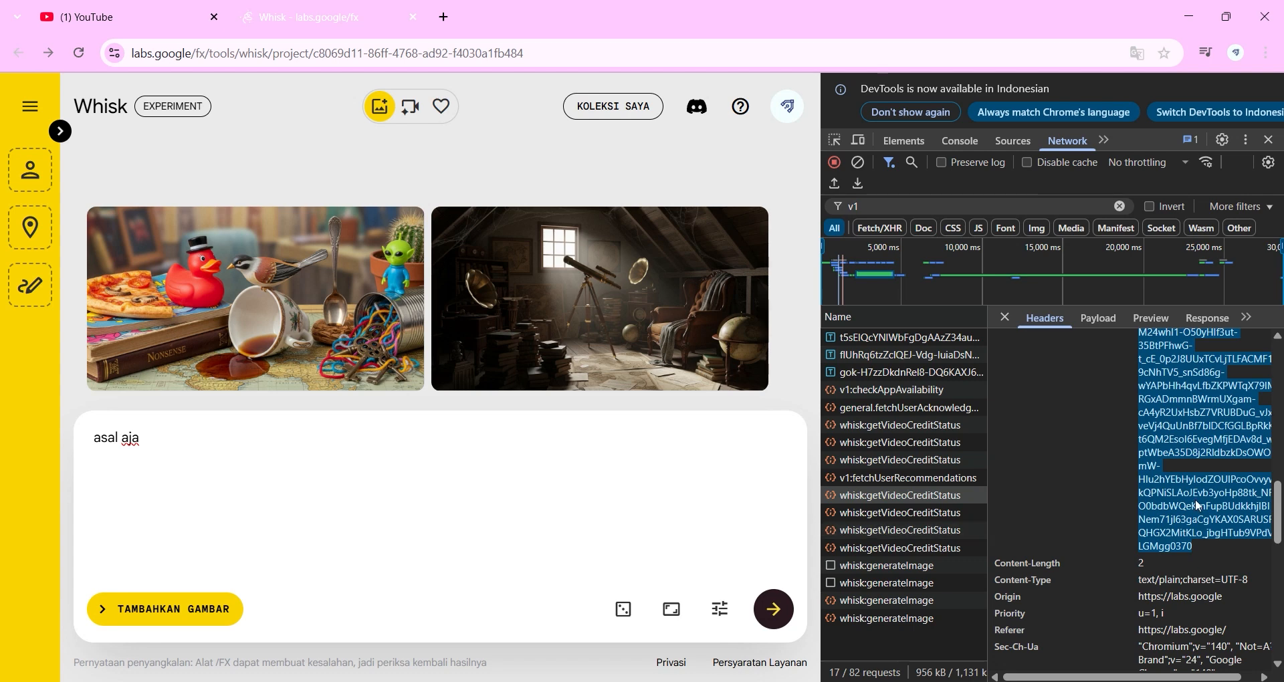
right_click(1195, 500)
click(981, 518)
right_click(1036, 519)
click(990, 471)
Switch to the Command Prompt and launch the Whist Auto app from D:\gamma with npm start.
key(alt+Tab)
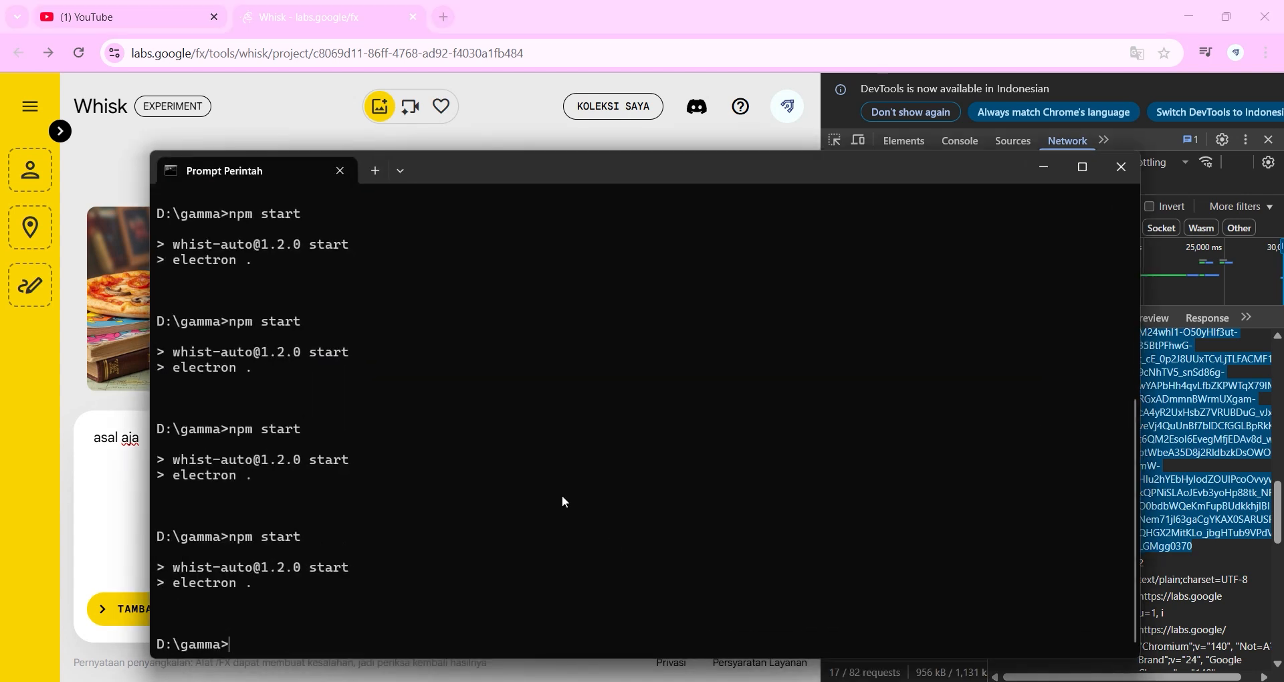
text(npm start)
key(Return)
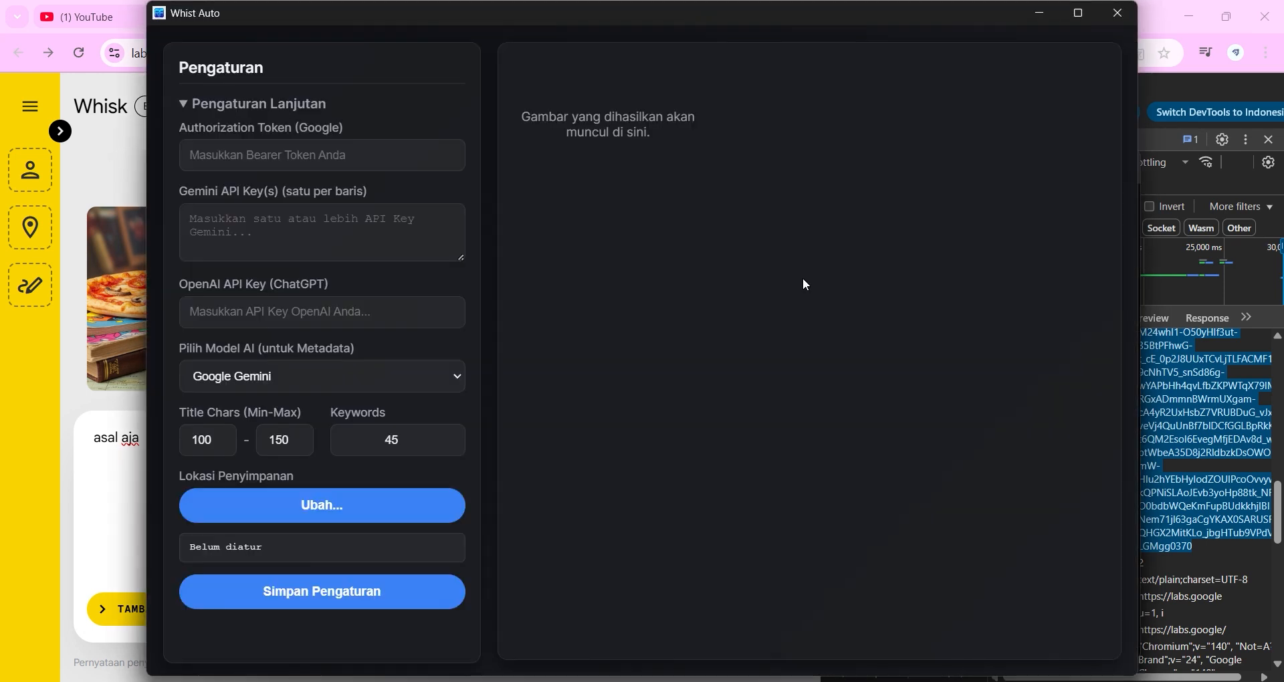
Replace the Google authorization token in the advanced settings with the copied bearer token.
click(187, 107)
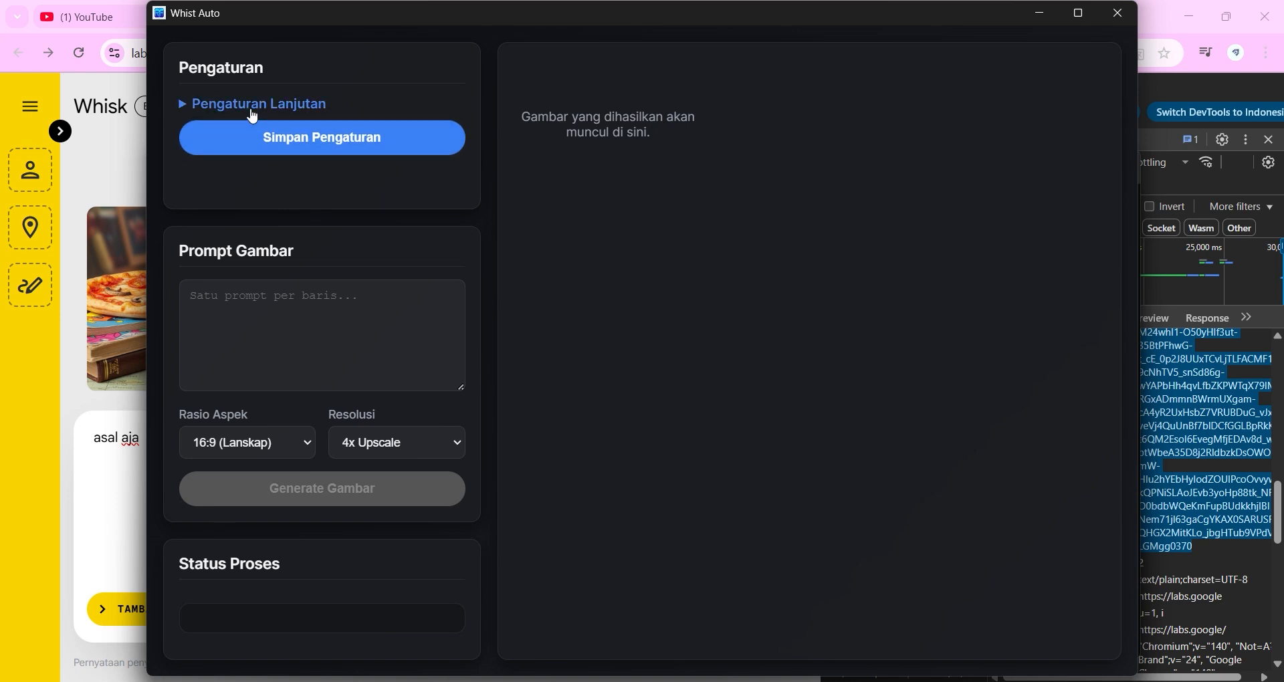
click(188, 105)
drag(289, 155, 346, 162)
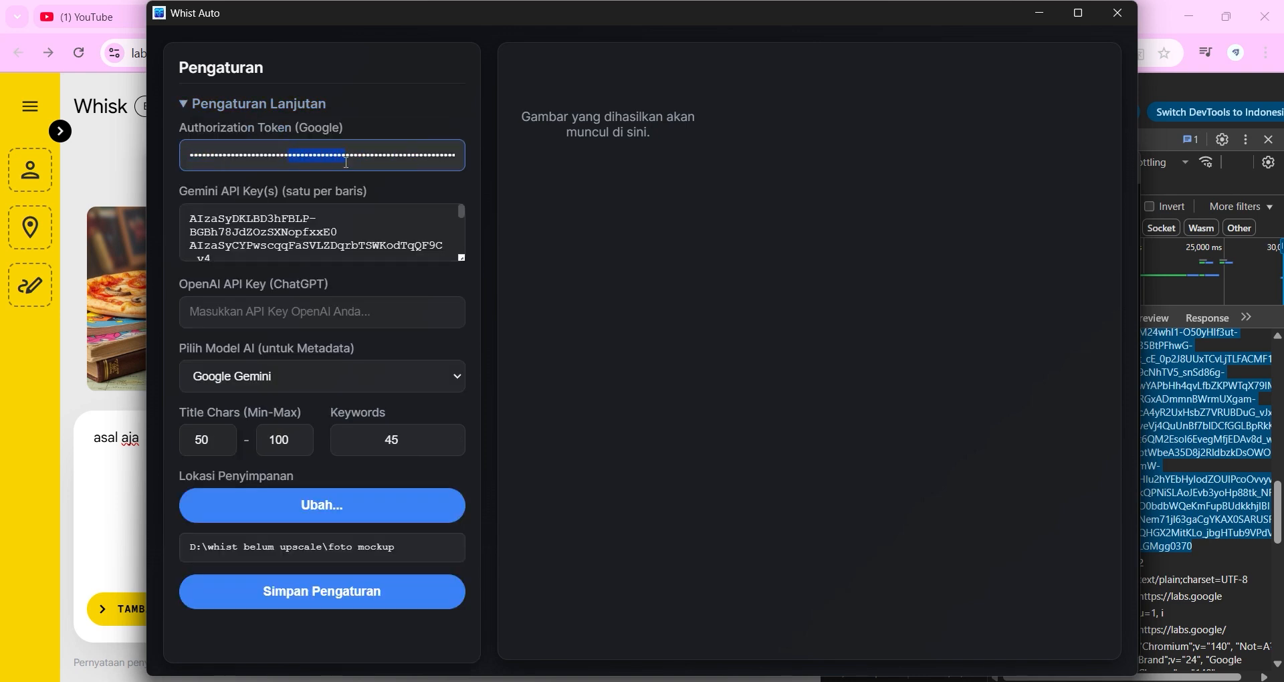
key(BackSpace)
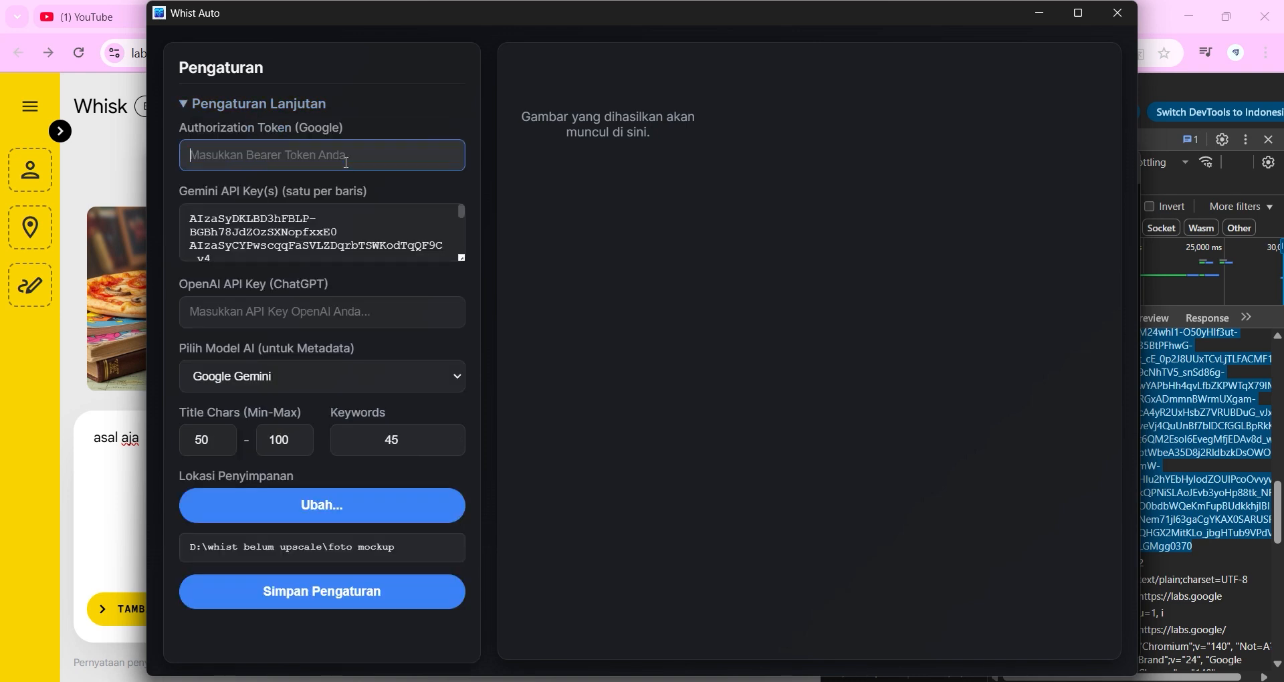
key(ctrl+v)
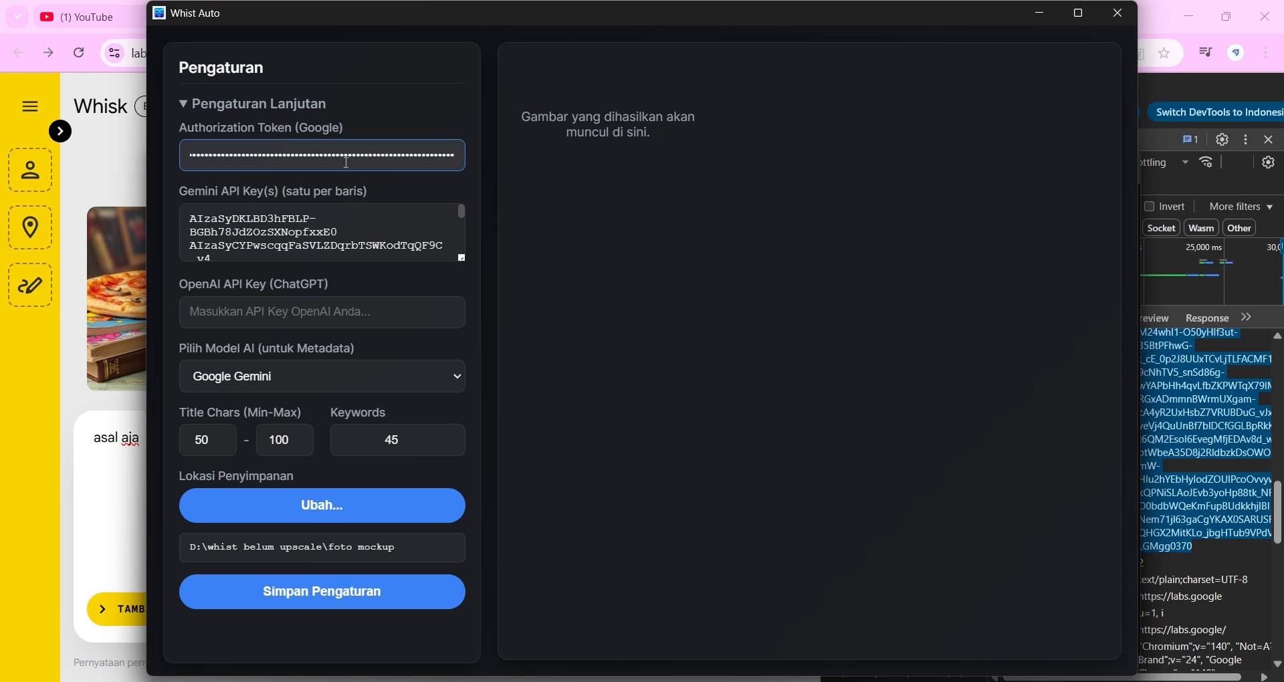
Review the Gemini API key field and the AI model choices for metadata, keeping Google Gemini selected.
click(240, 232)
drag(180, 190, 260, 198)
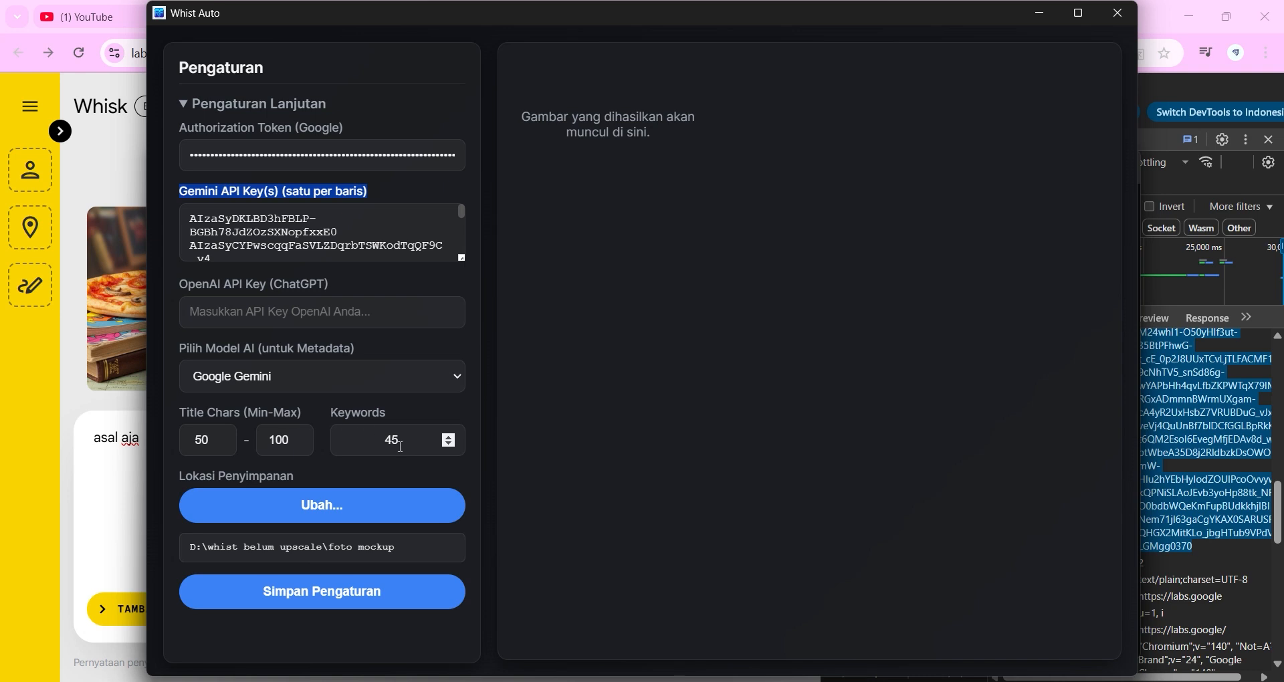
click(293, 374)
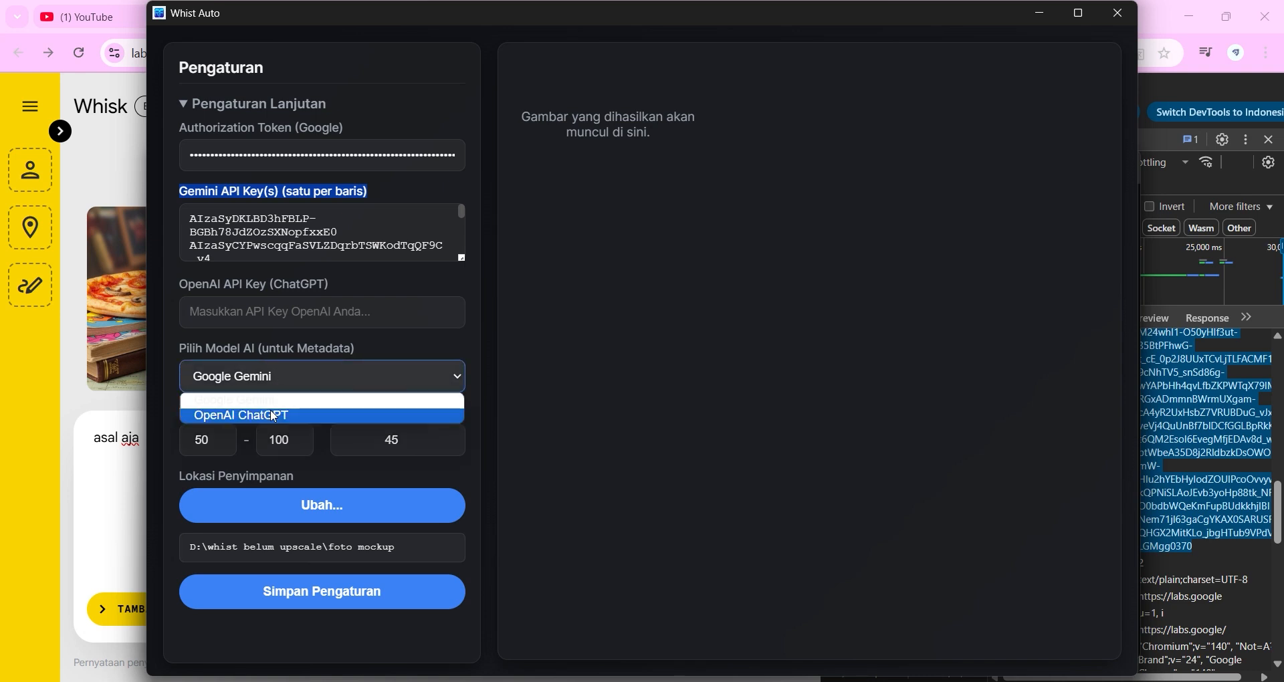
click(270, 414)
click(264, 380)
click(268, 400)
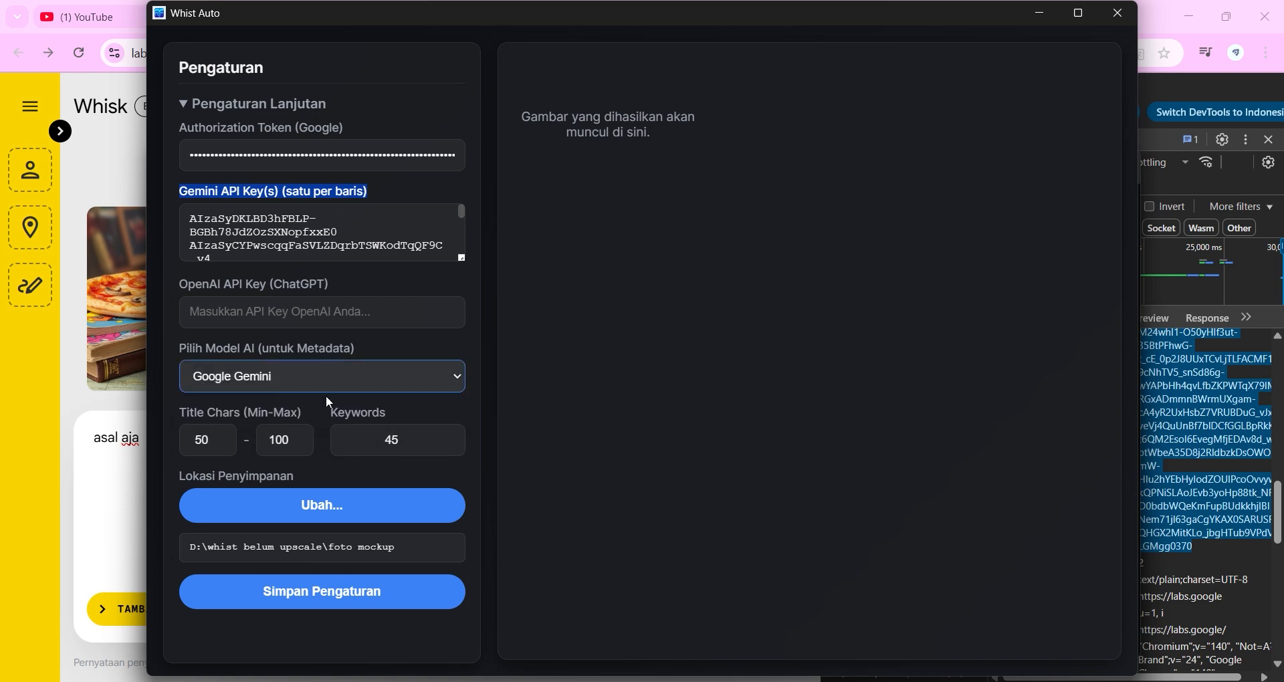
Choose the foto mockup folder as the storage location and save the settings.
click(322, 504)
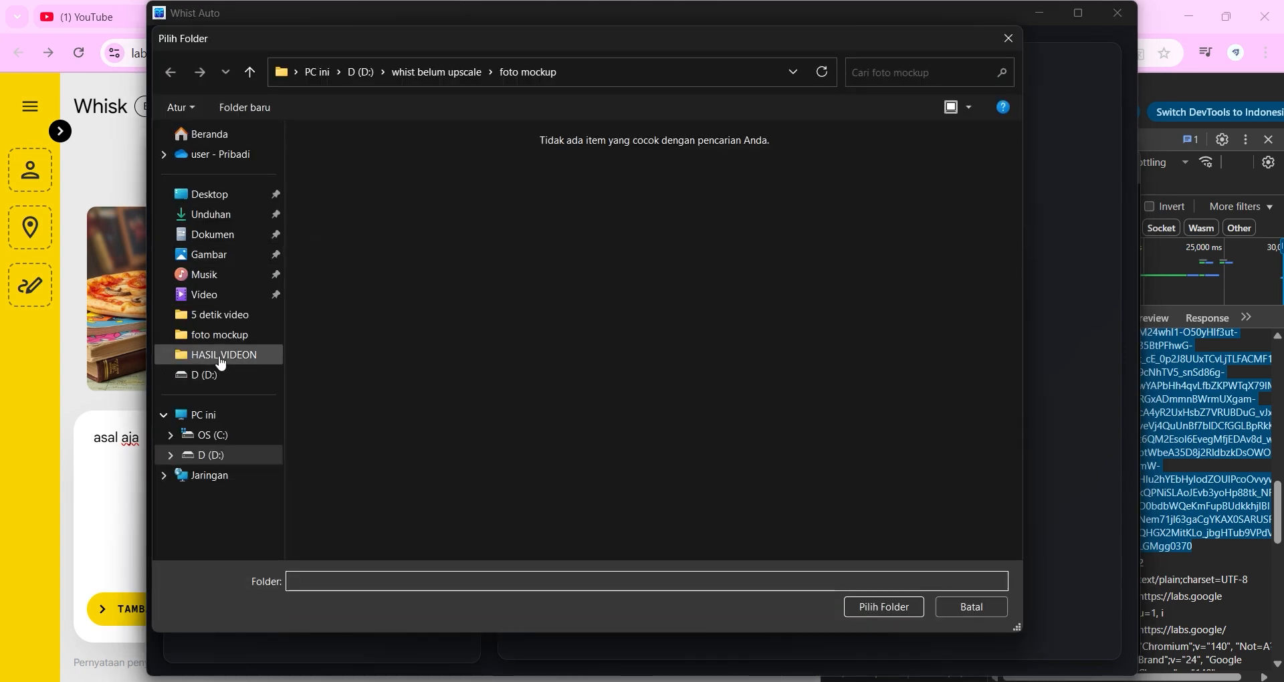
click(212, 335)
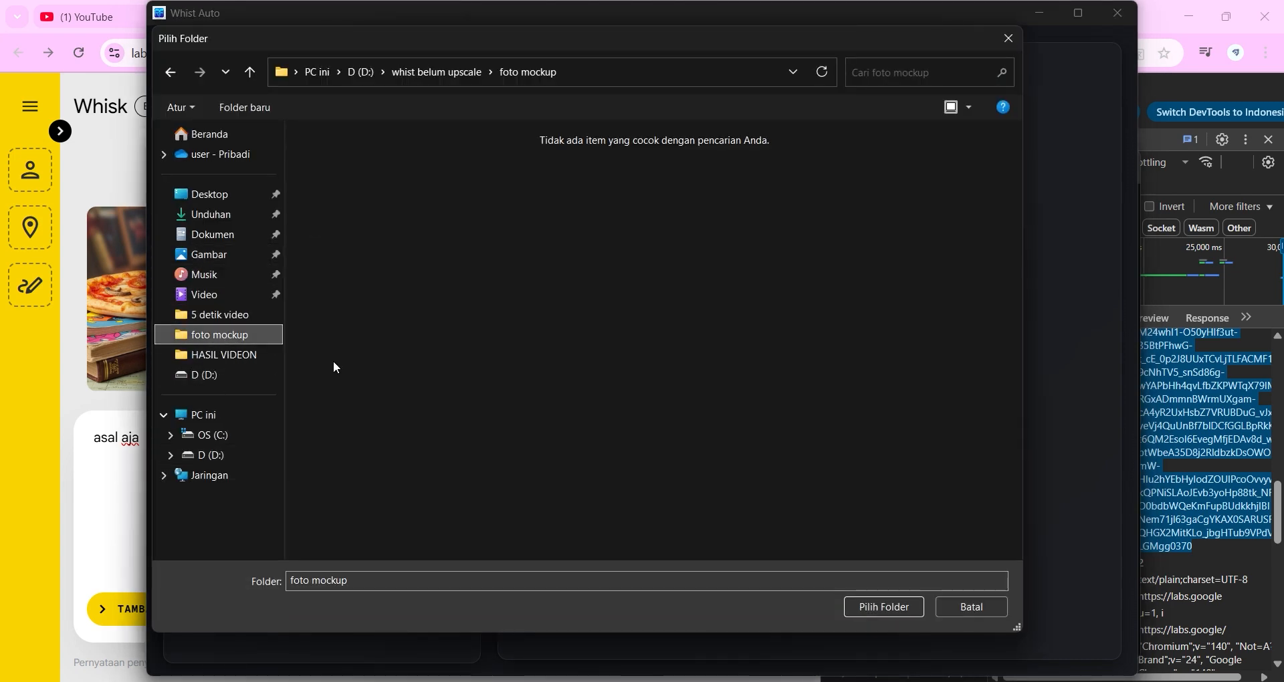
click(884, 609)
click(333, 594)
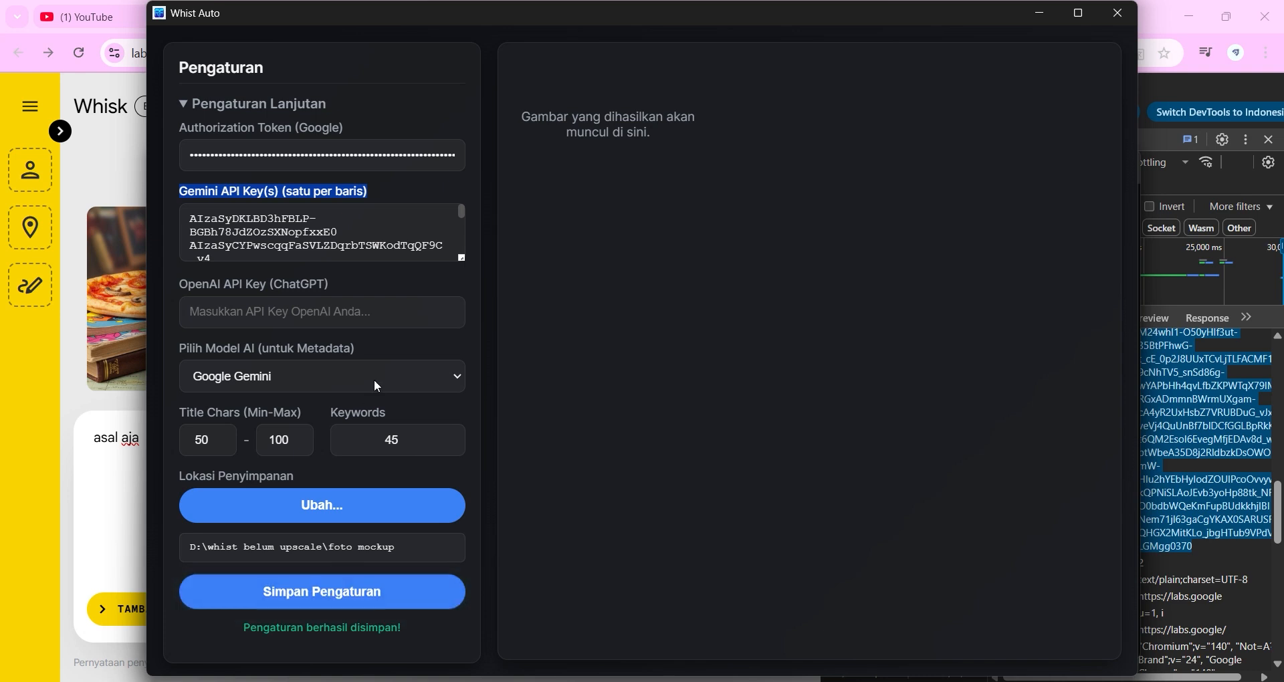
drag(248, 629, 429, 641)
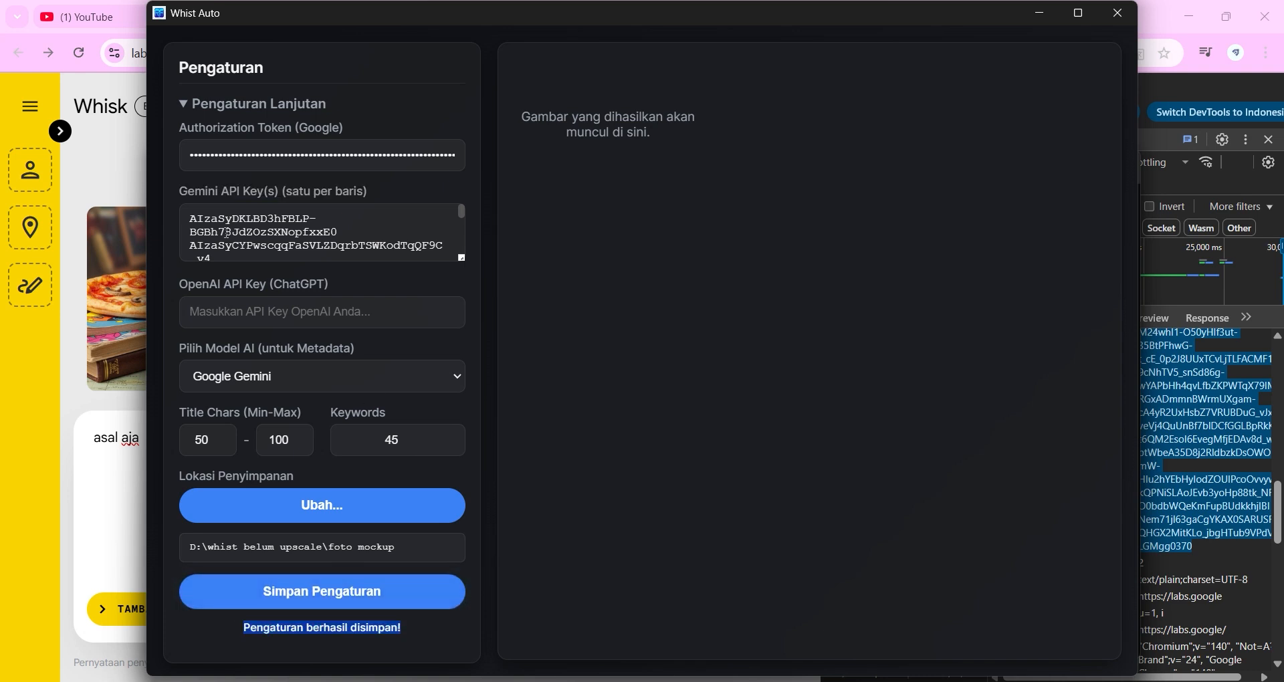
Collapse the advanced settings and use the 16:9 (Lanskap) aspect ratio with 4x Upscale resolution.
click(207, 107)
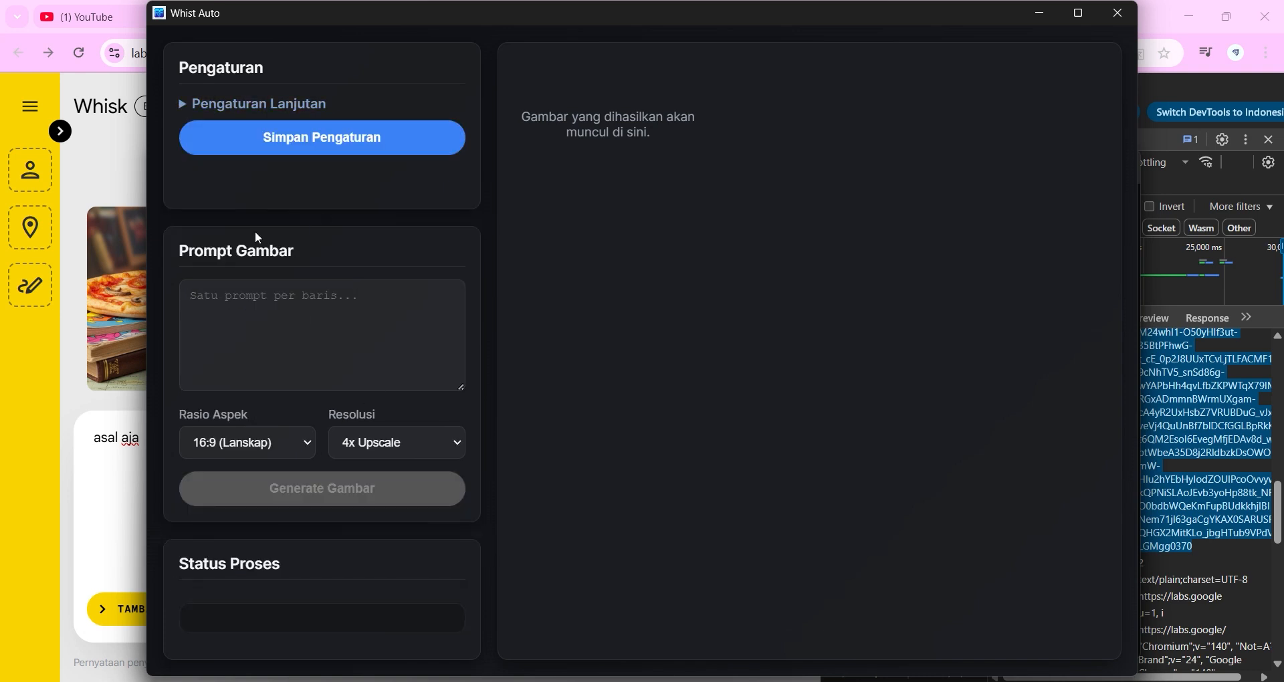
click(271, 443)
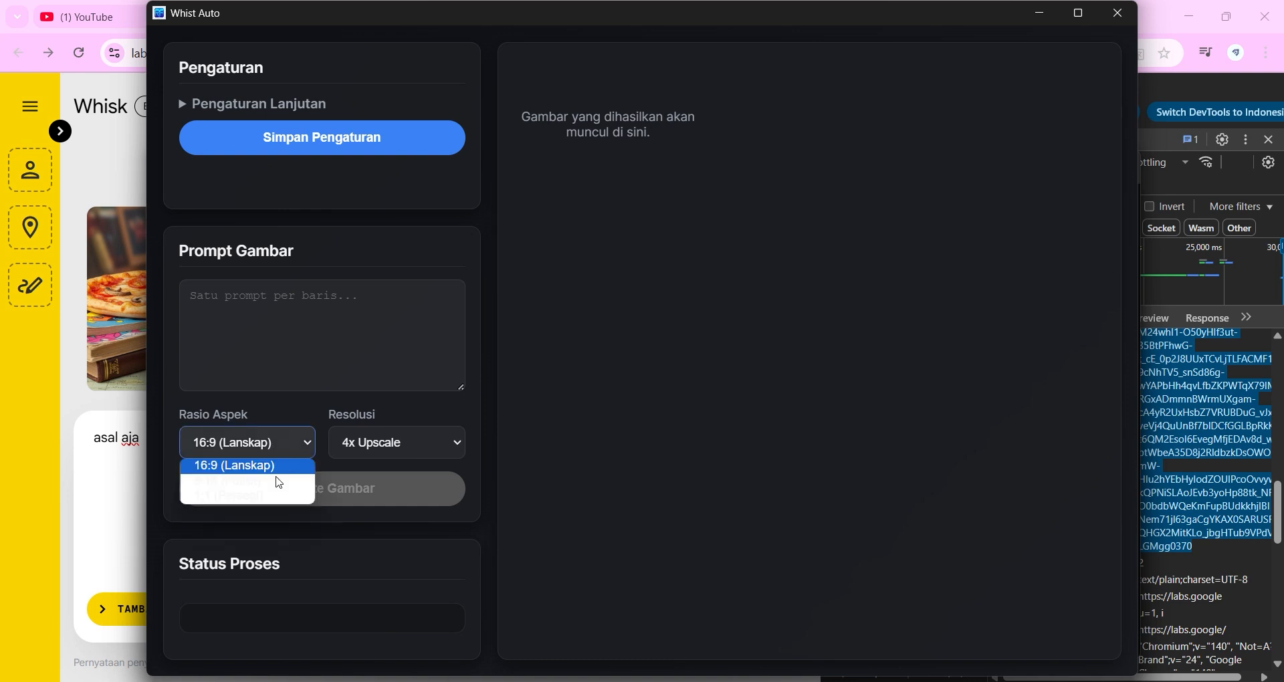
click(267, 465)
click(380, 444)
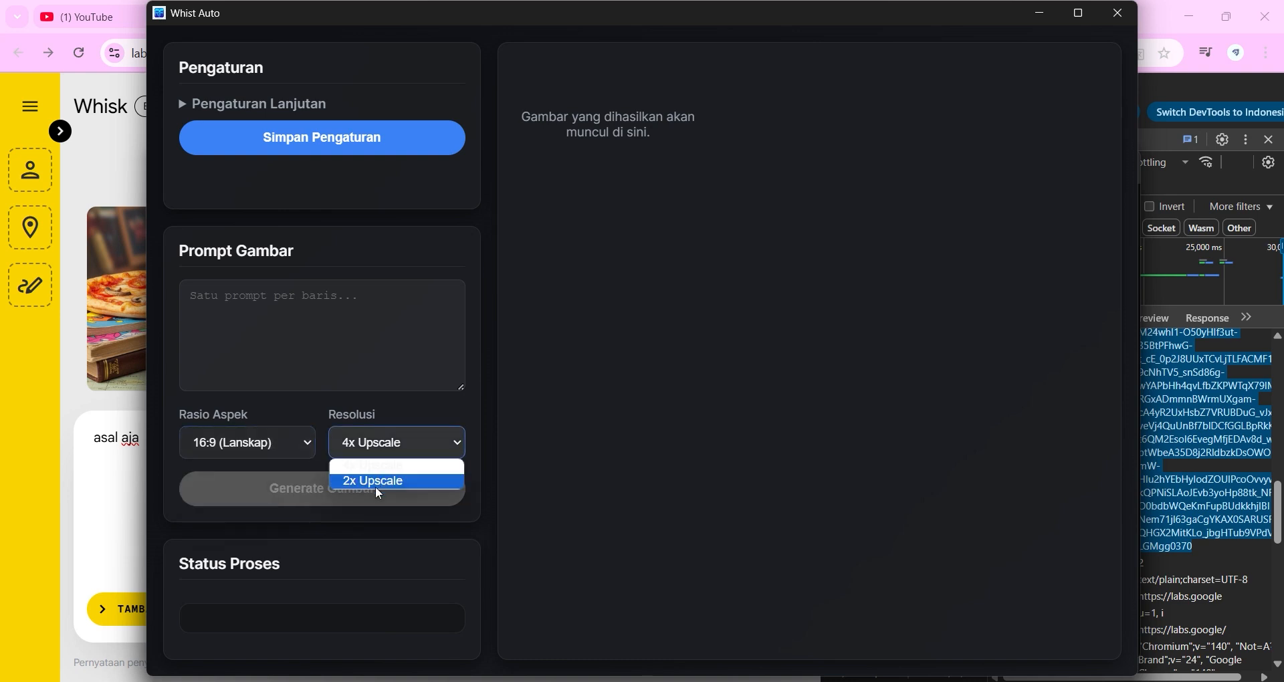
click(378, 443)
Enter the image prompt "background" and start generating the images.
click(296, 295)
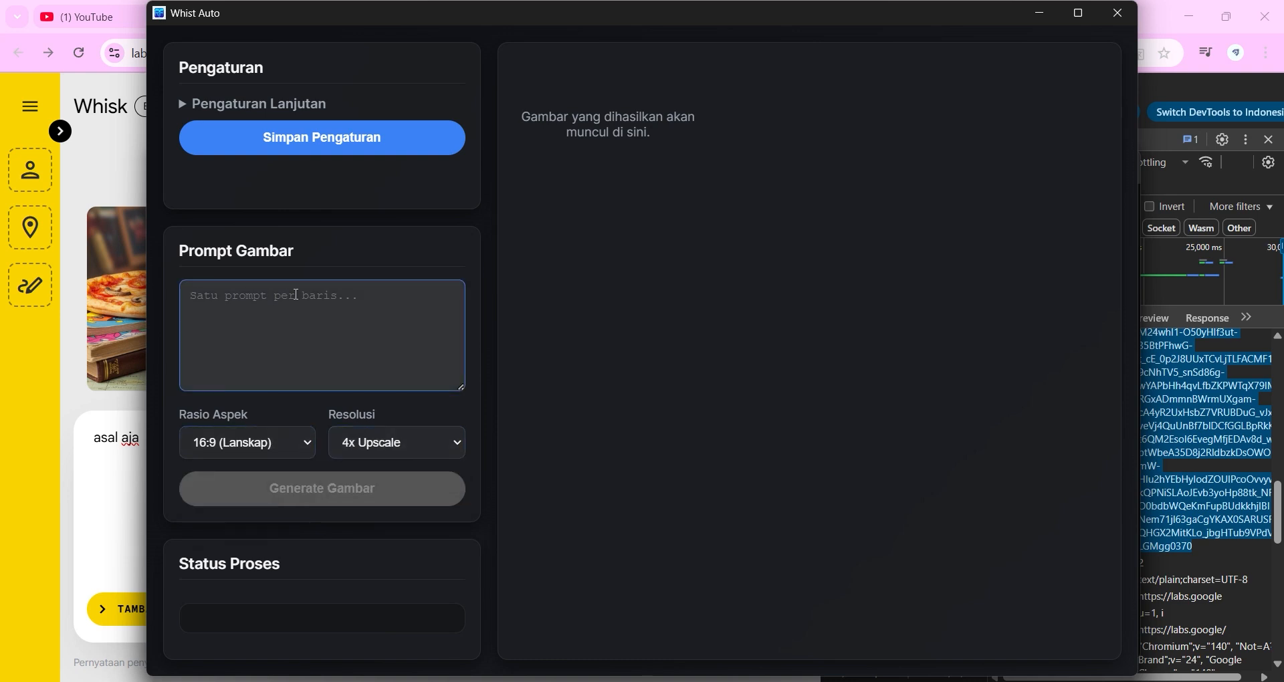
text(background)
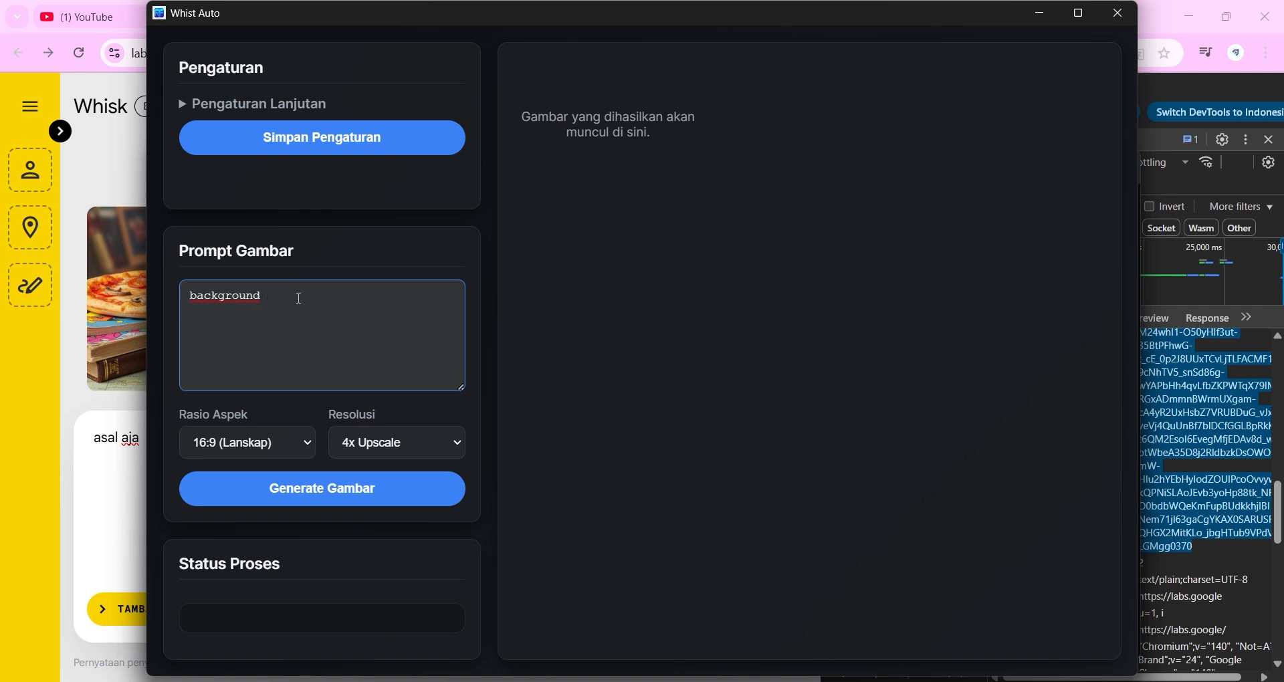
click(303, 498)
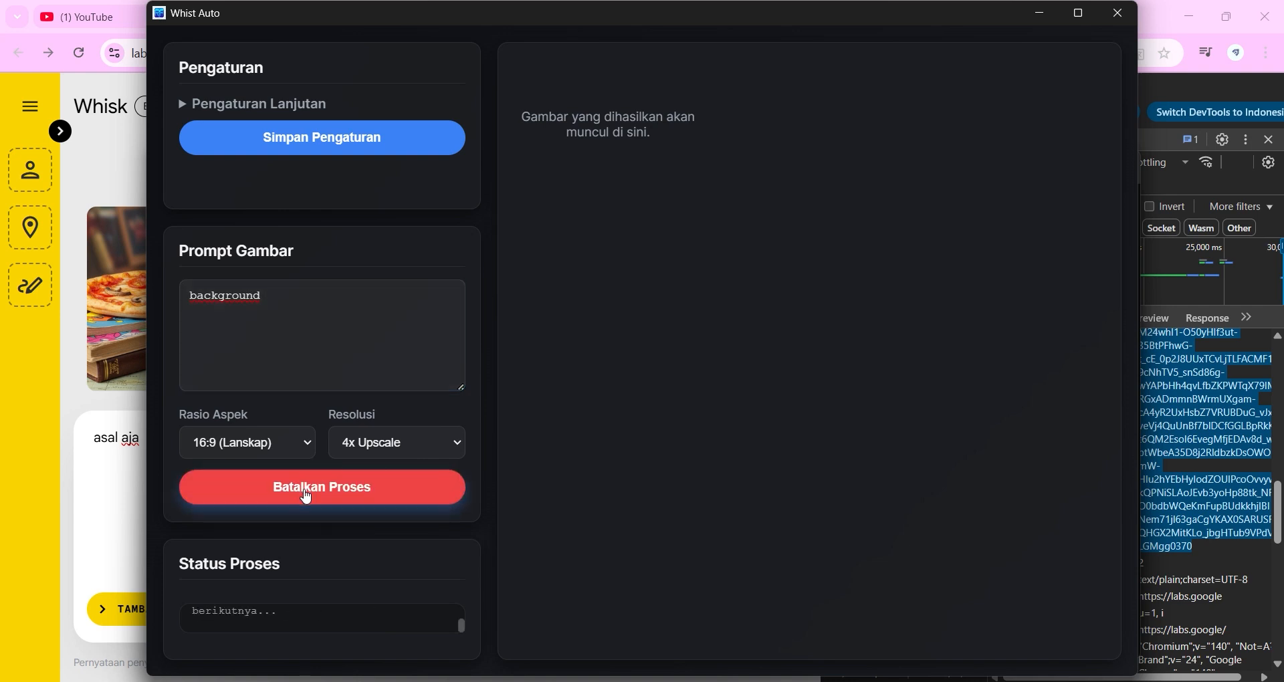
Shrink the prompt box to enlarge the process status log and read through the generation steps.
drag(461, 386, 468, 288)
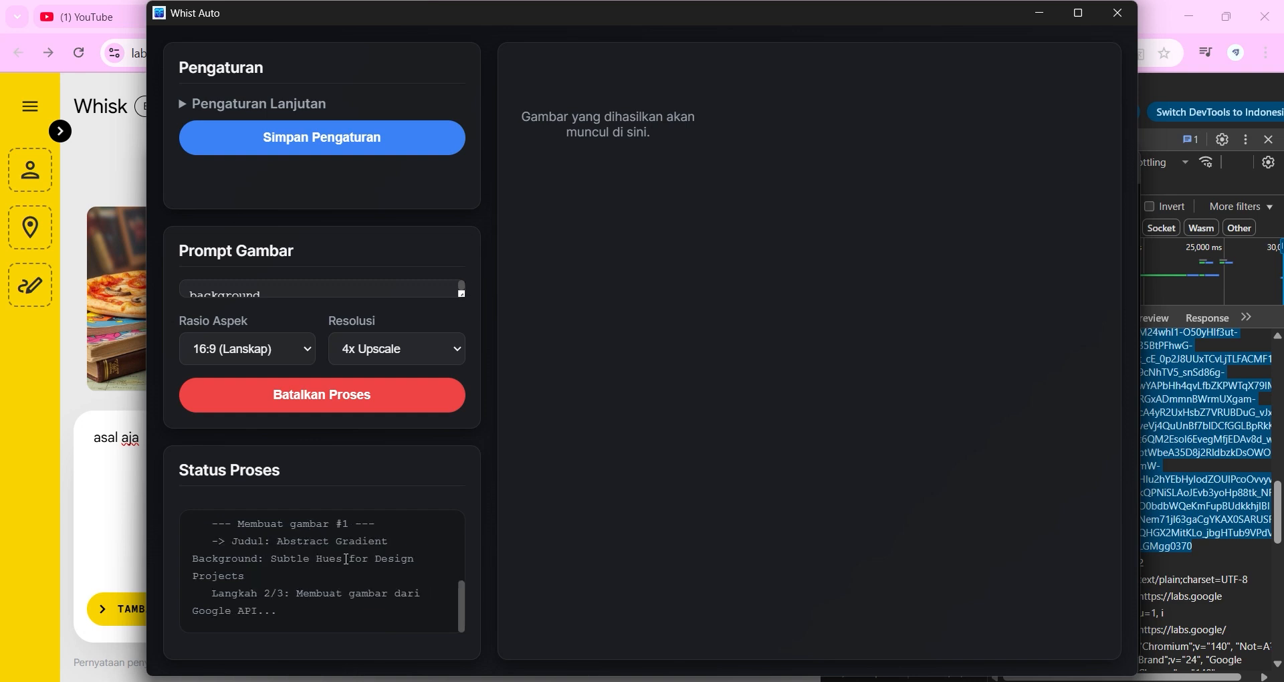
scroll(335, 574, up, 5)
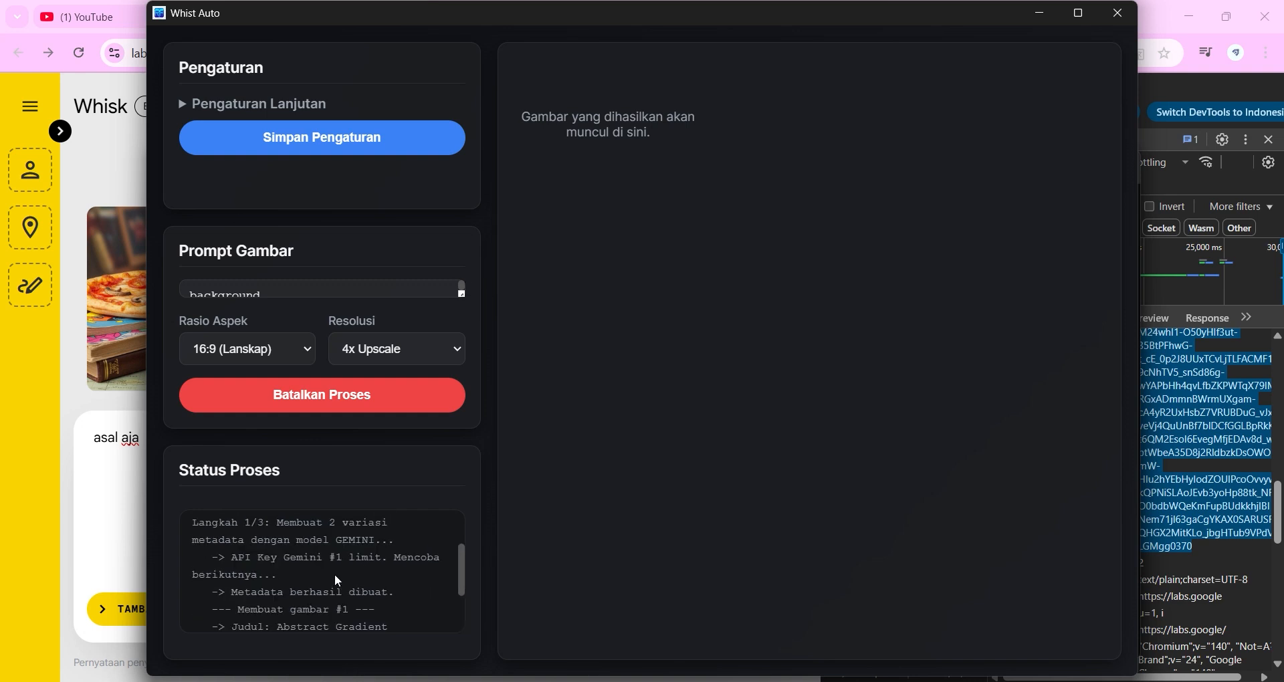
scroll(321, 575, down, 5)
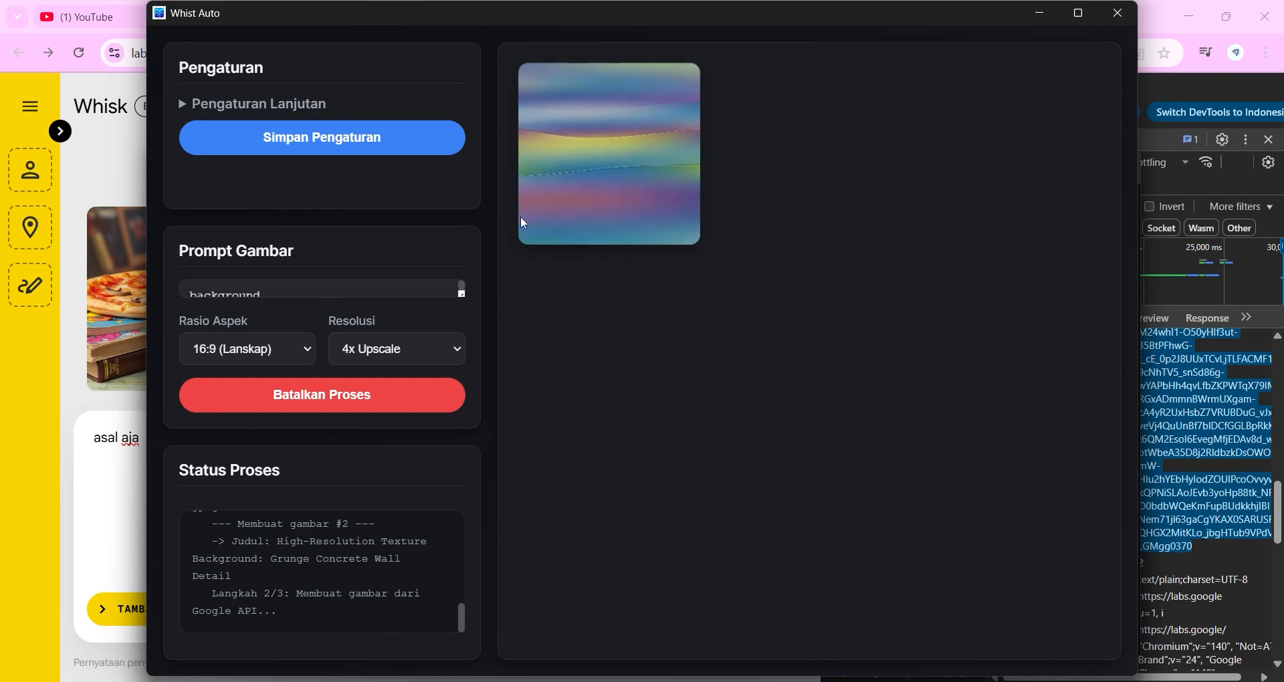
Open the first generated image in the Photos viewer.
click(588, 143)
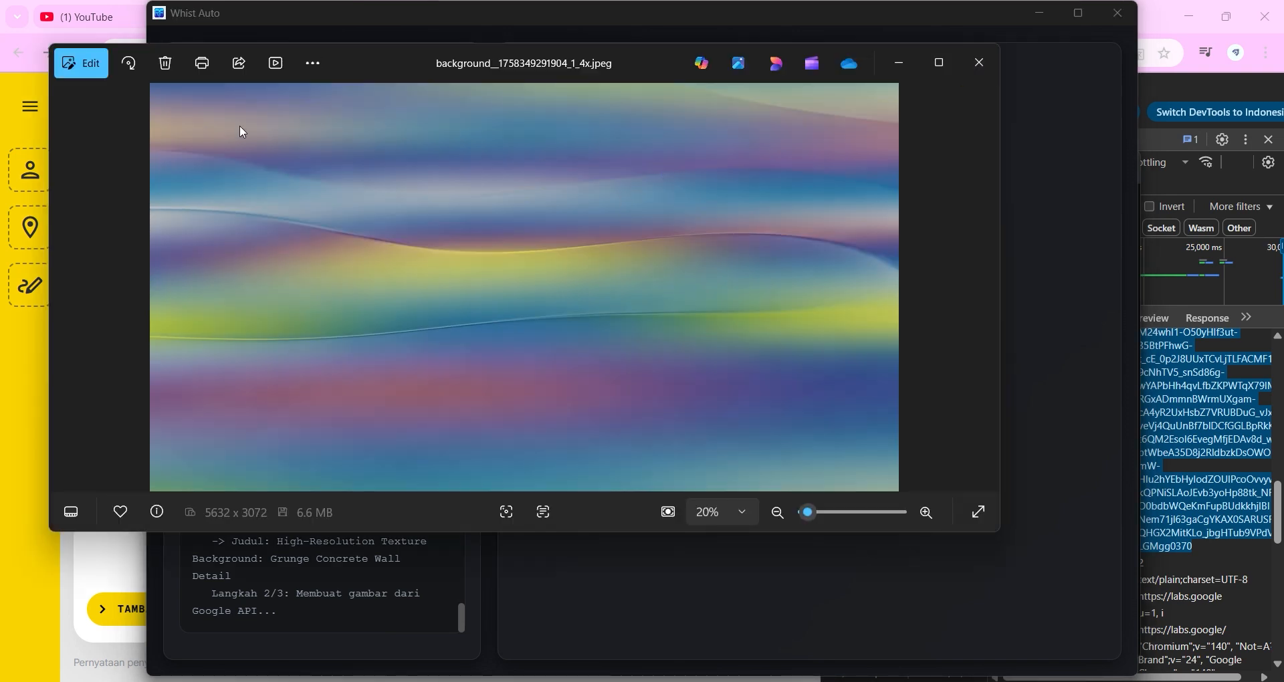
click(313, 62)
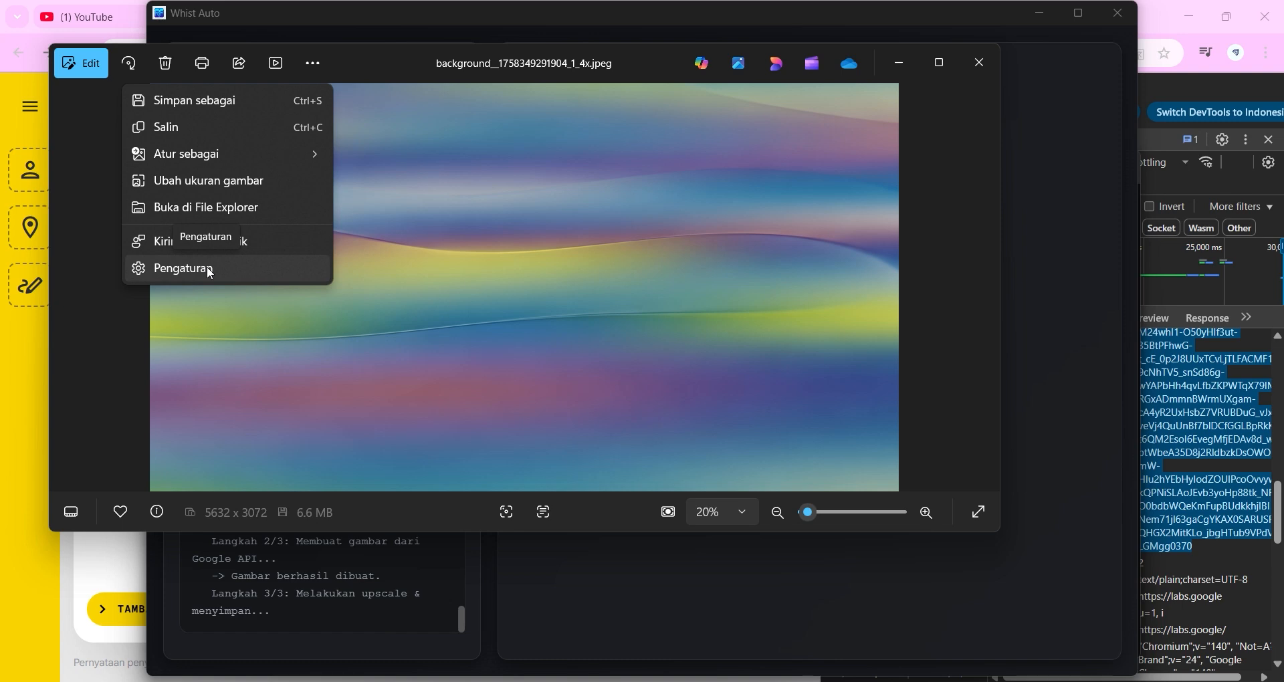
click(336, 252)
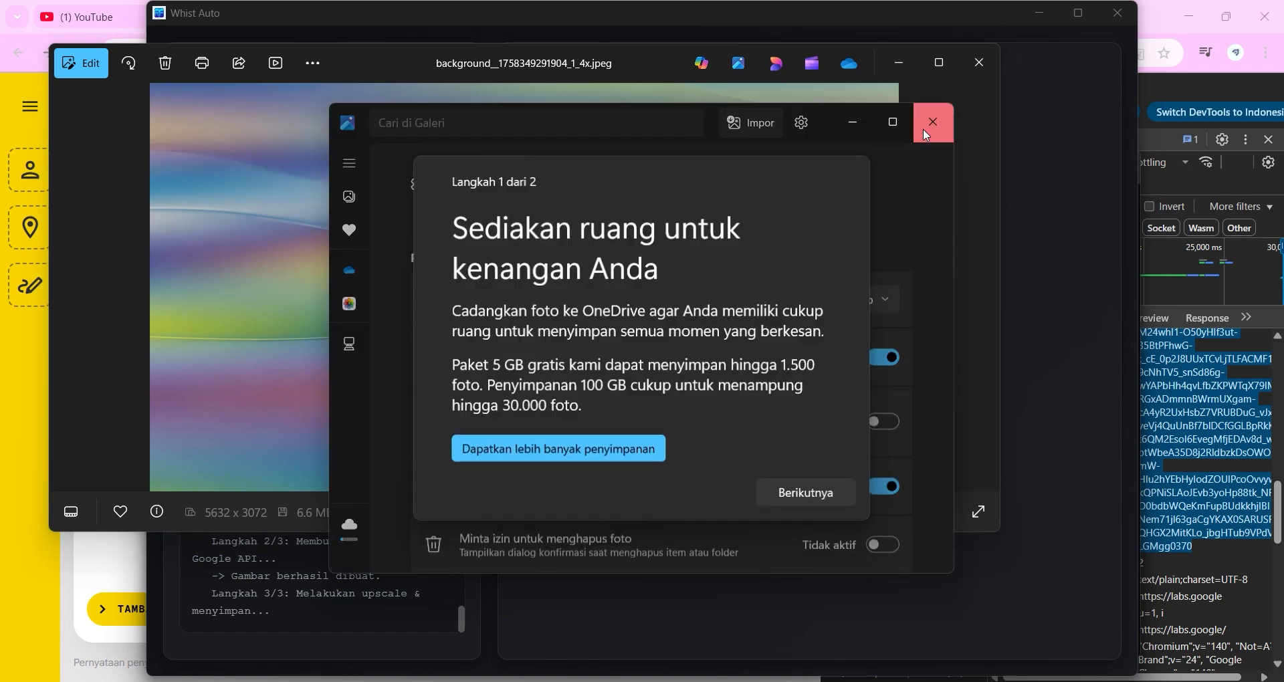
click(925, 123)
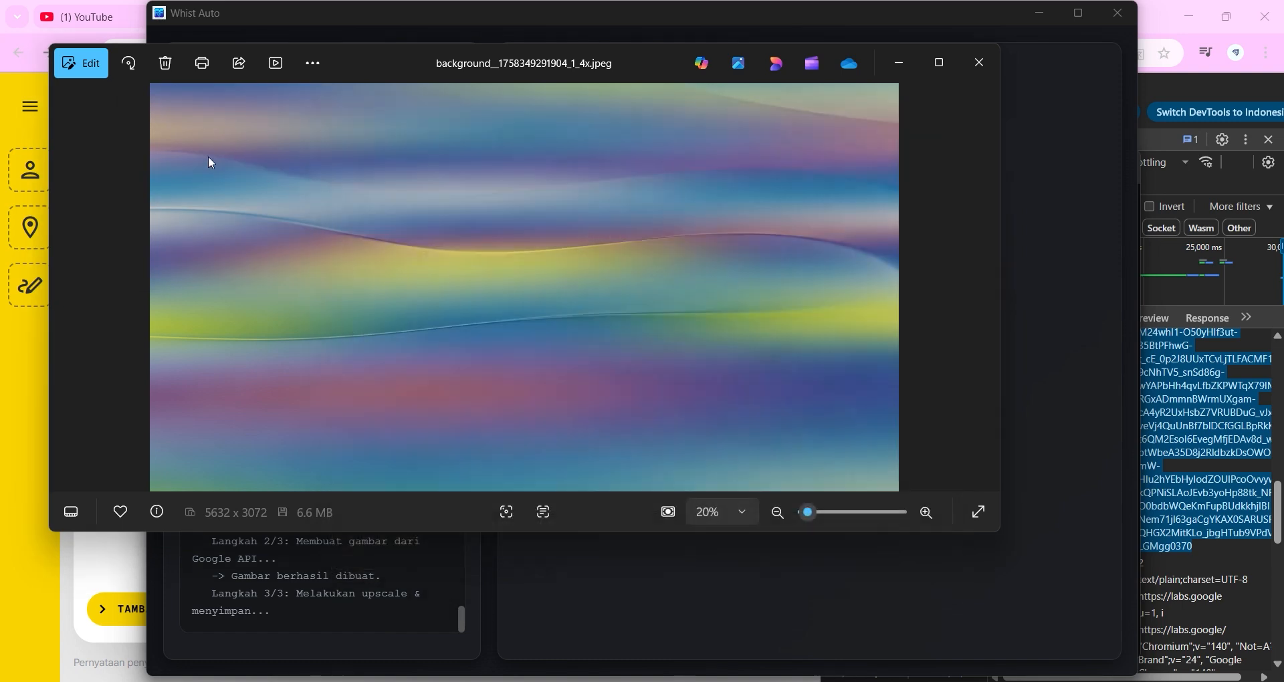
click(69, 512)
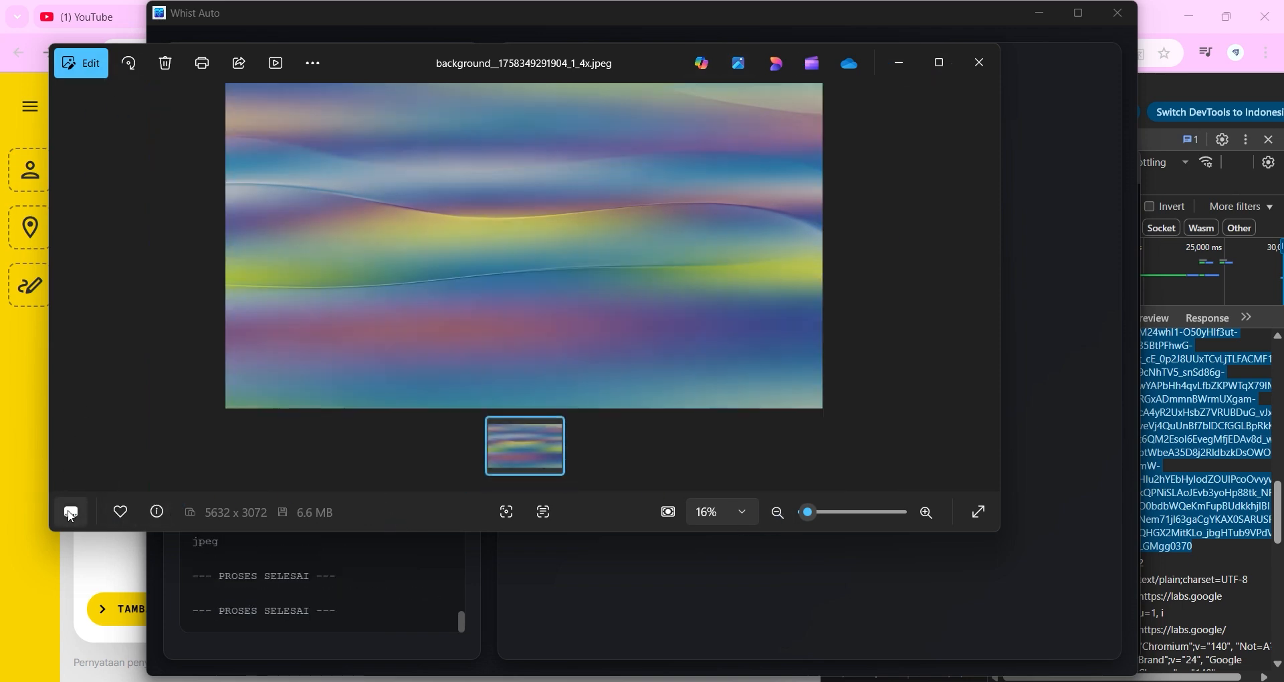
click(69, 511)
right_click(807, 145)
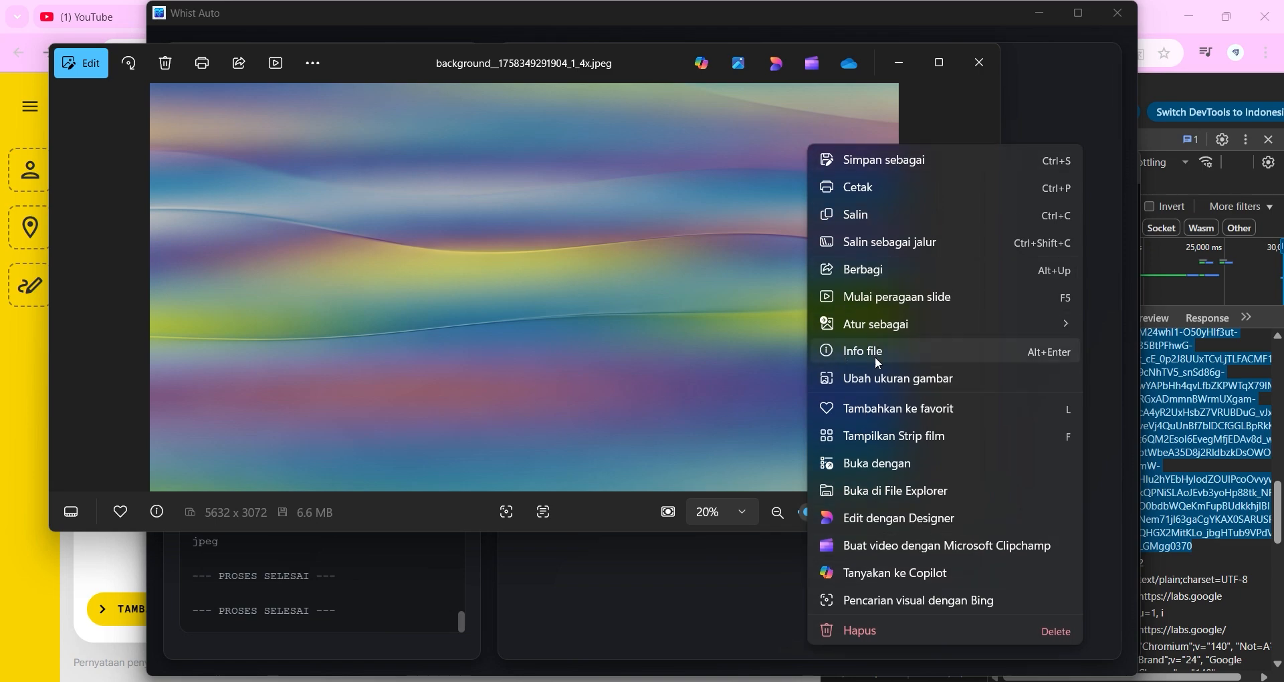
click(896, 491)
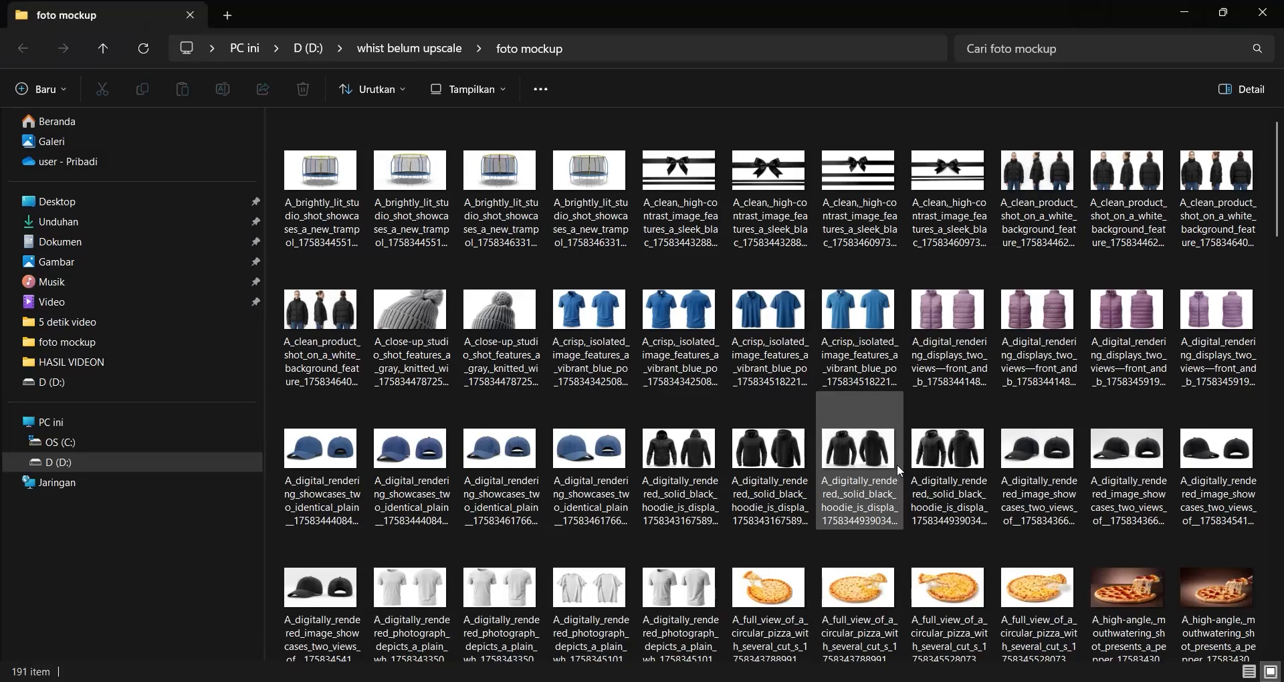
scroll(840, 475, down, 15)
scroll(847, 476, up, 10)
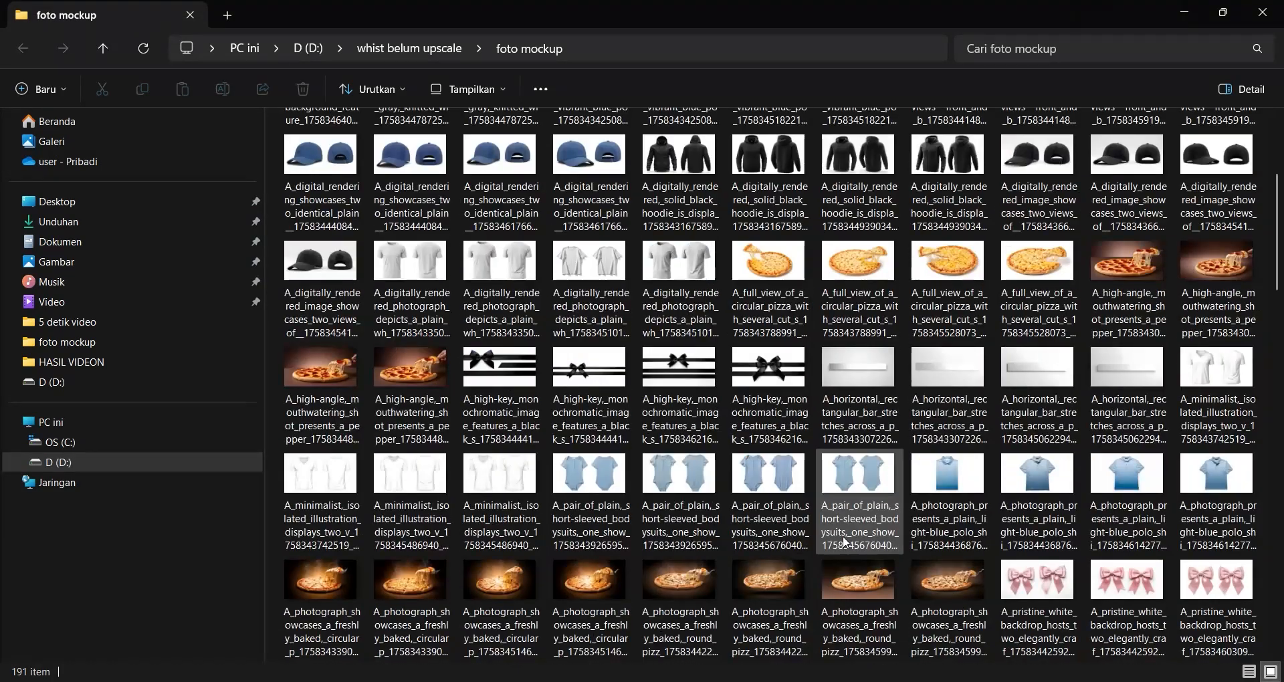
scroll(844, 538, down, 5)
double_click(1029, 379)
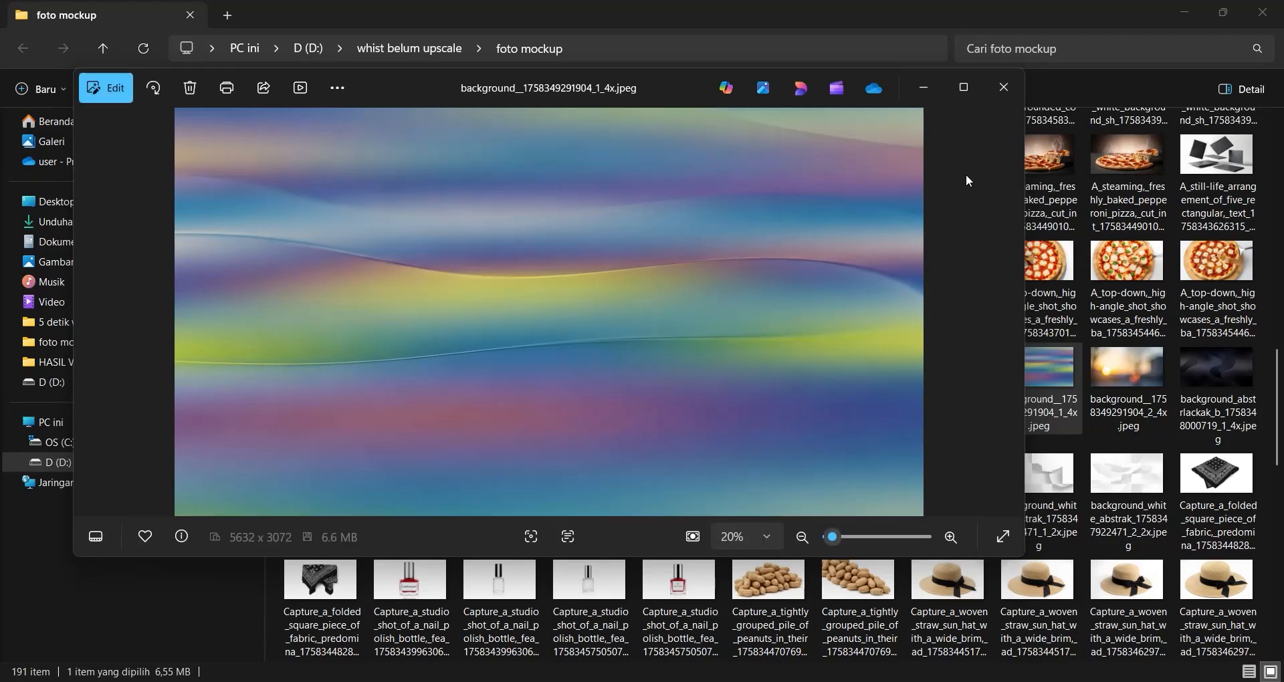
click(1004, 88)
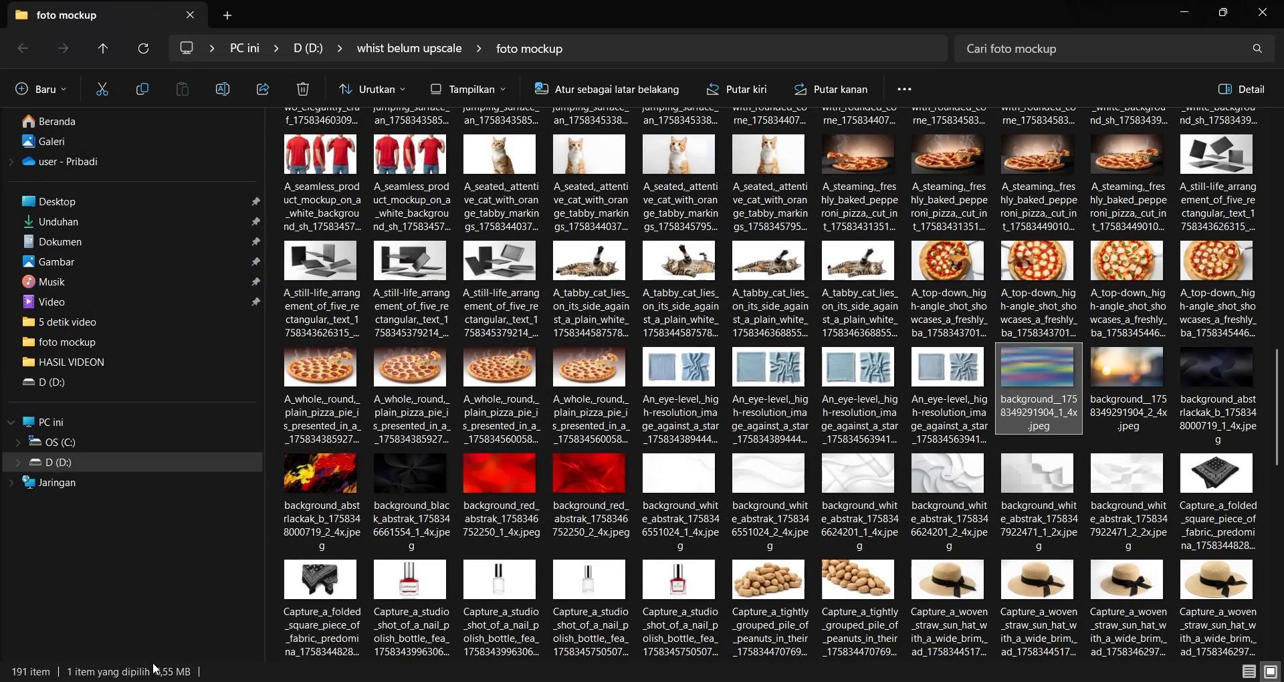
right_click(1004, 387)
click(753, 636)
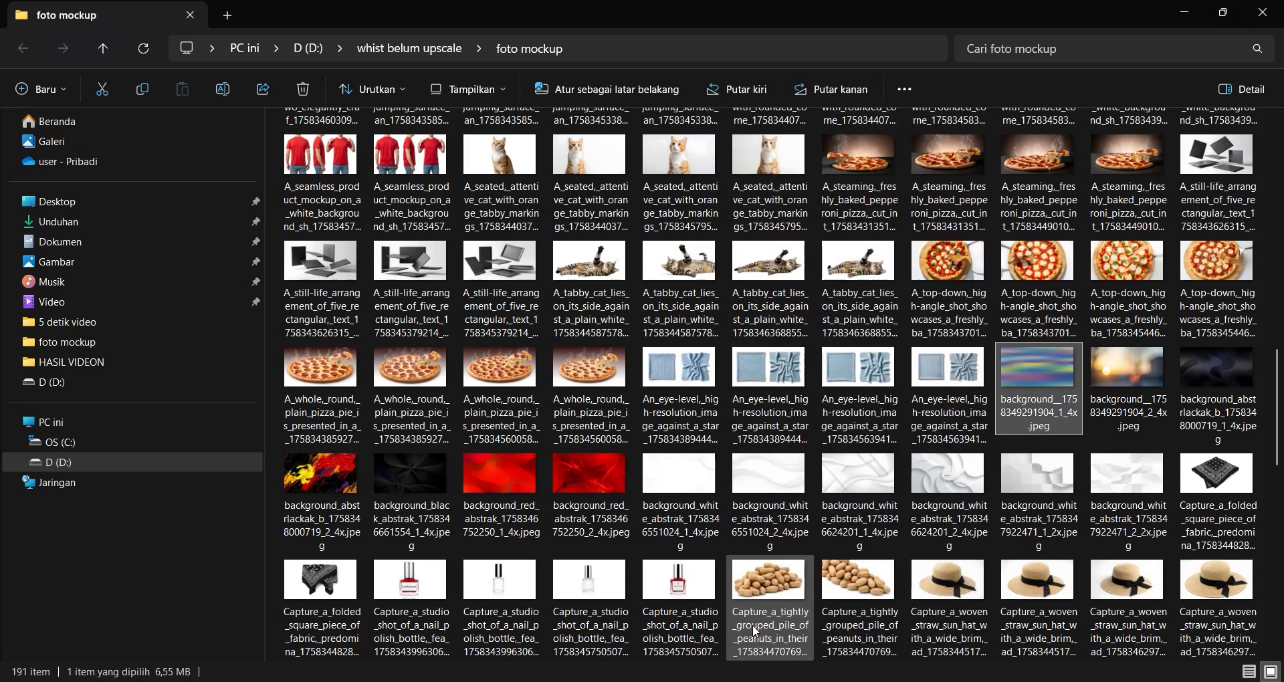
click(1029, 667)
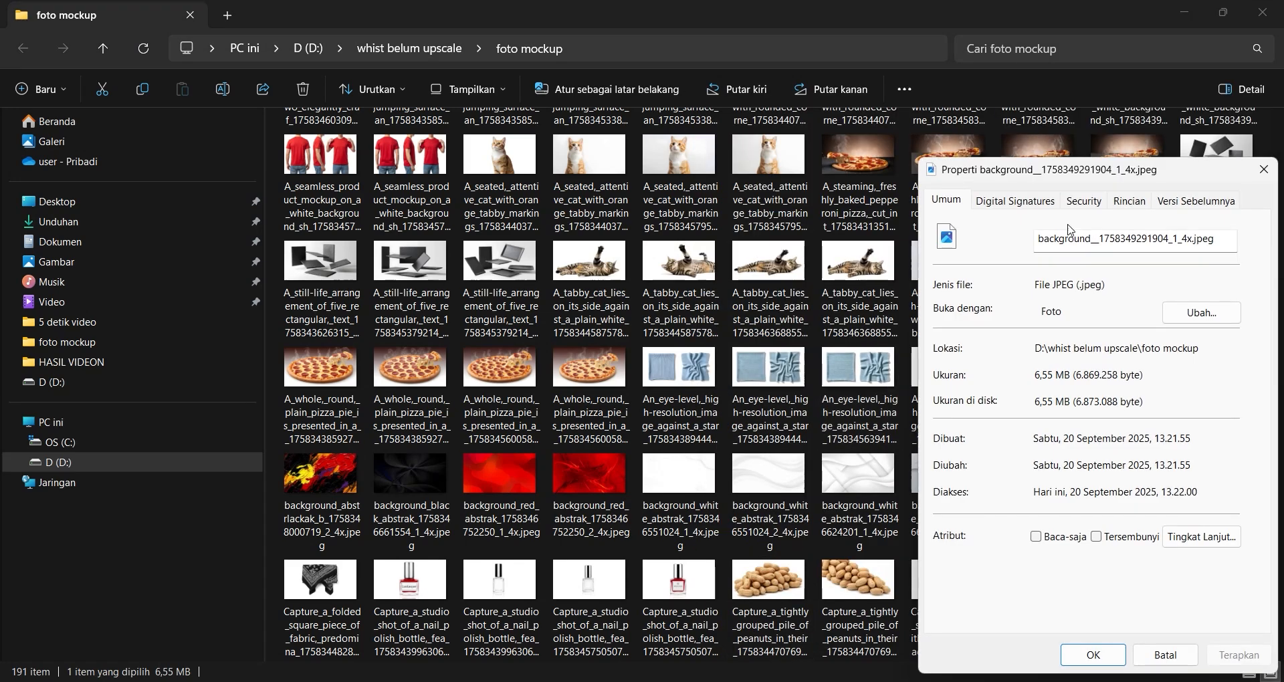
drag(1067, 173, 560, 145)
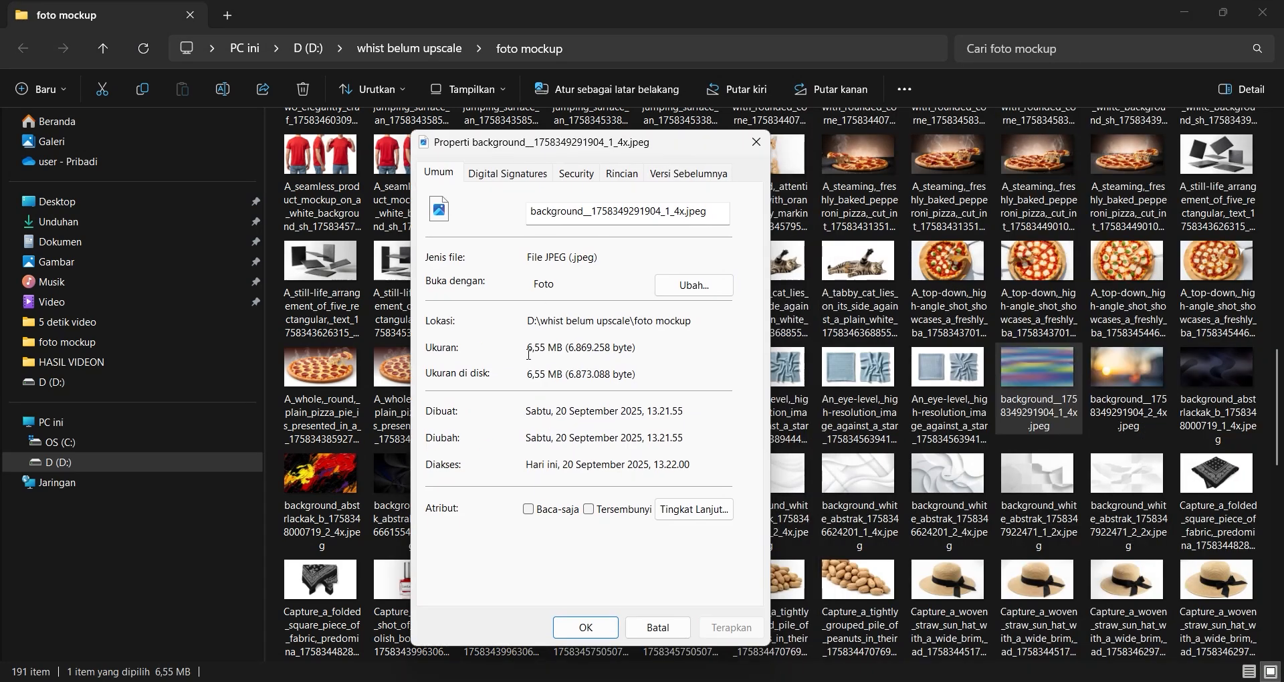
Examine the image's dimensions, title and label keywords in its detailed properties, and close the properties.
click(572, 175)
click(621, 173)
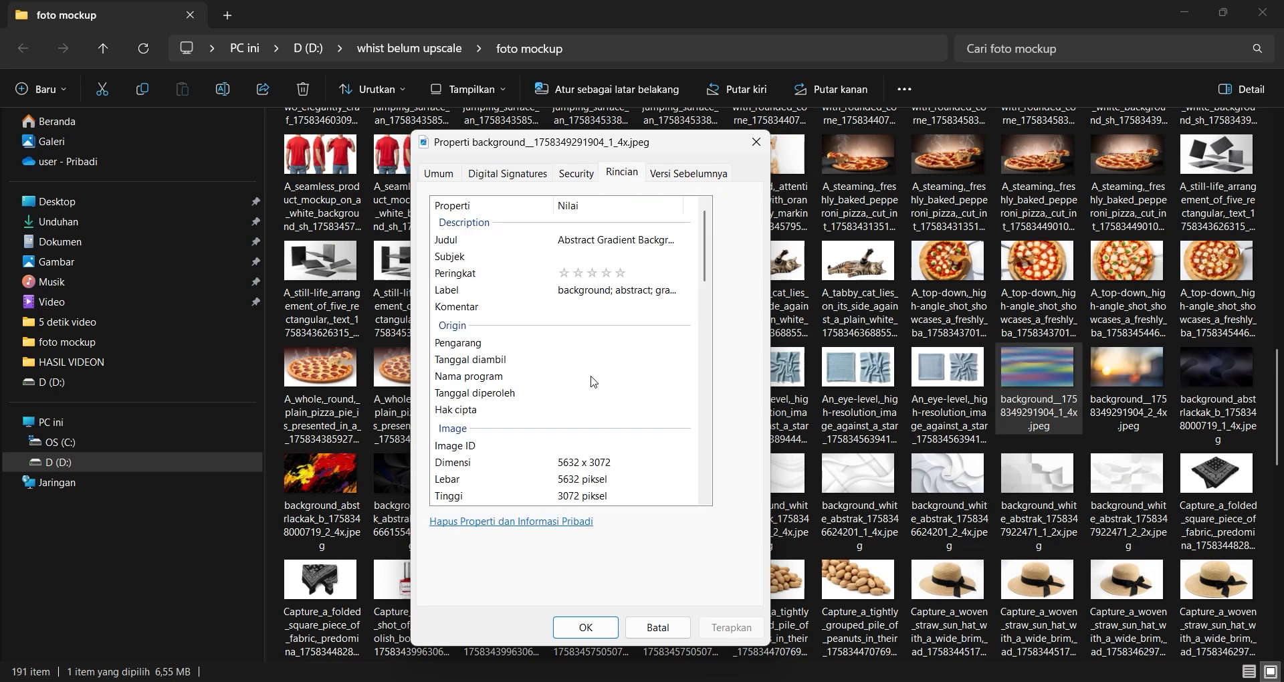
scroll(592, 373, down, 3)
click(576, 319)
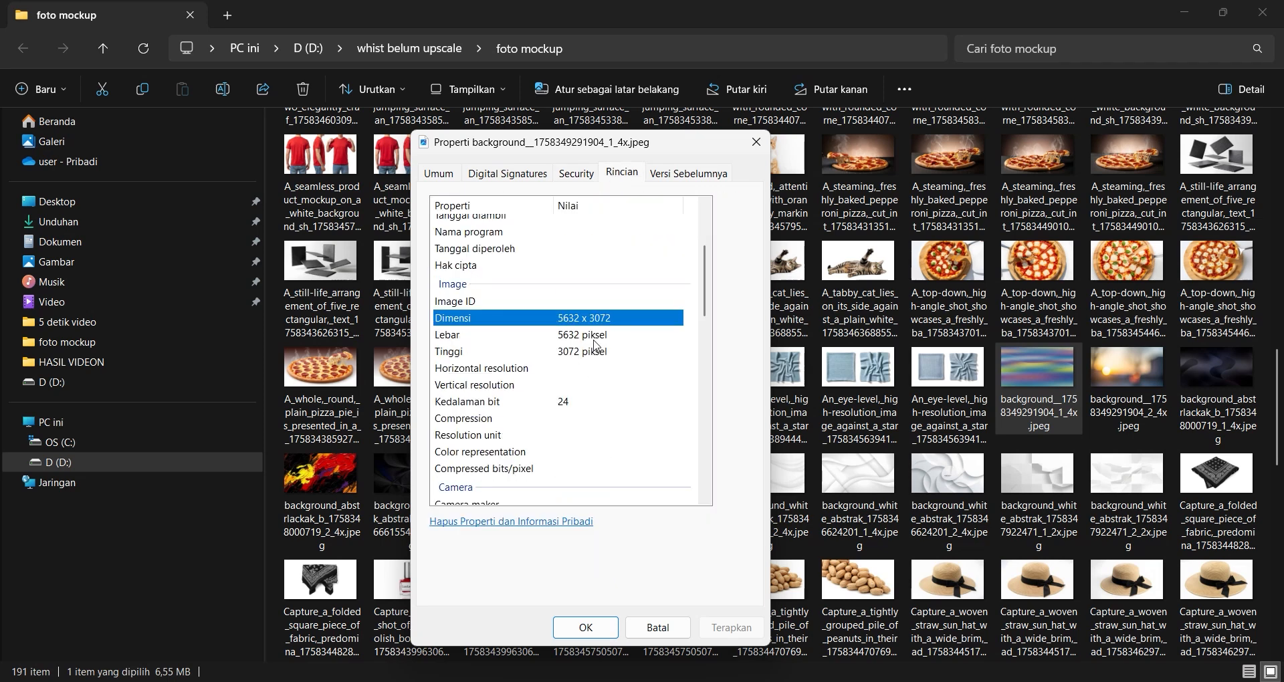
scroll(596, 346, up, 5)
click(600, 240)
click(595, 294)
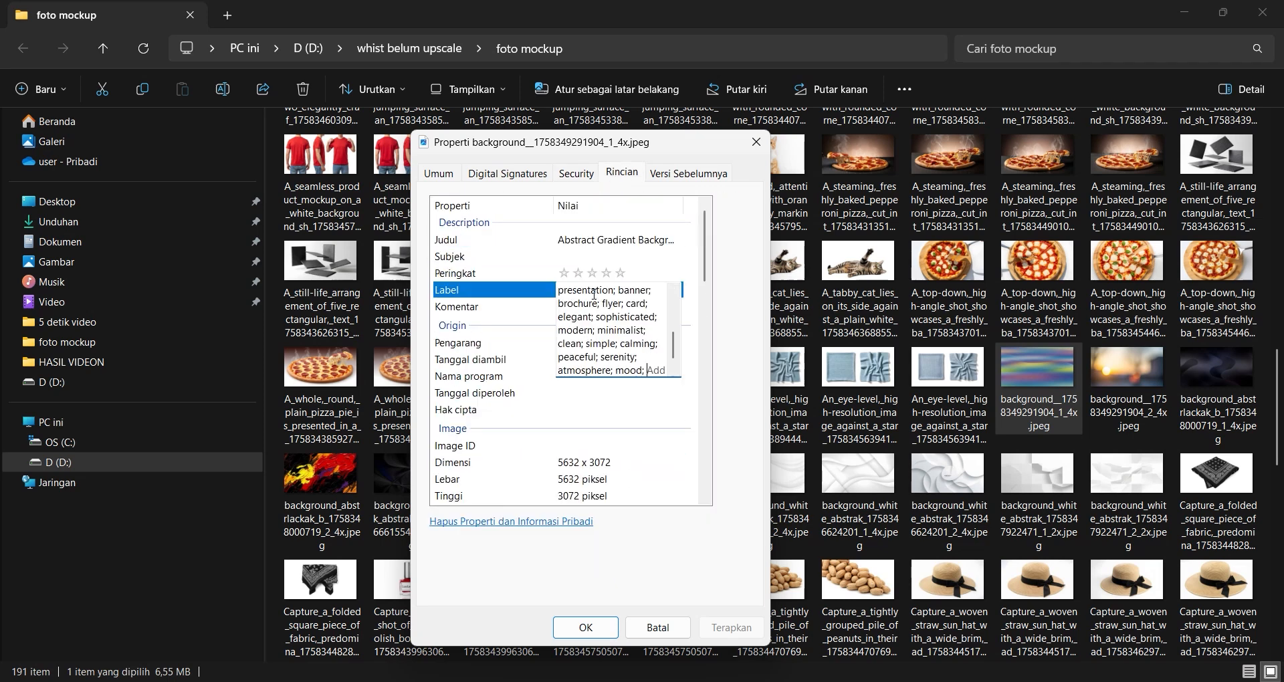
click(598, 242)
click(754, 150)
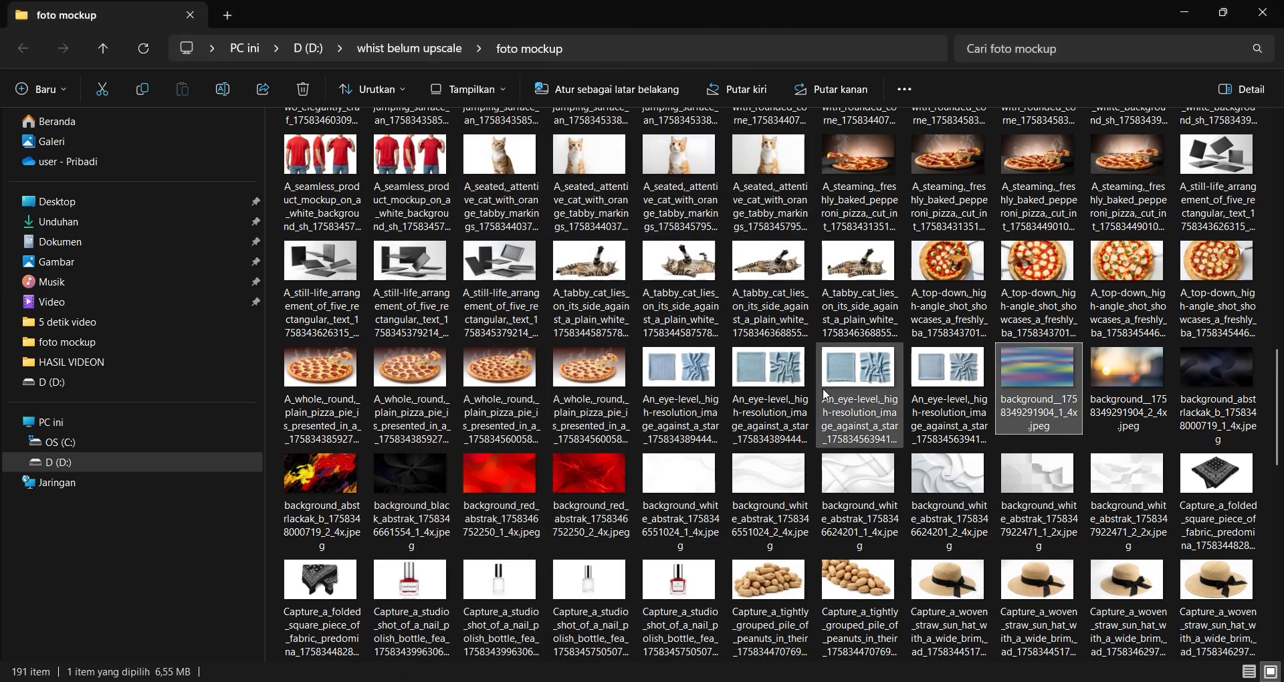